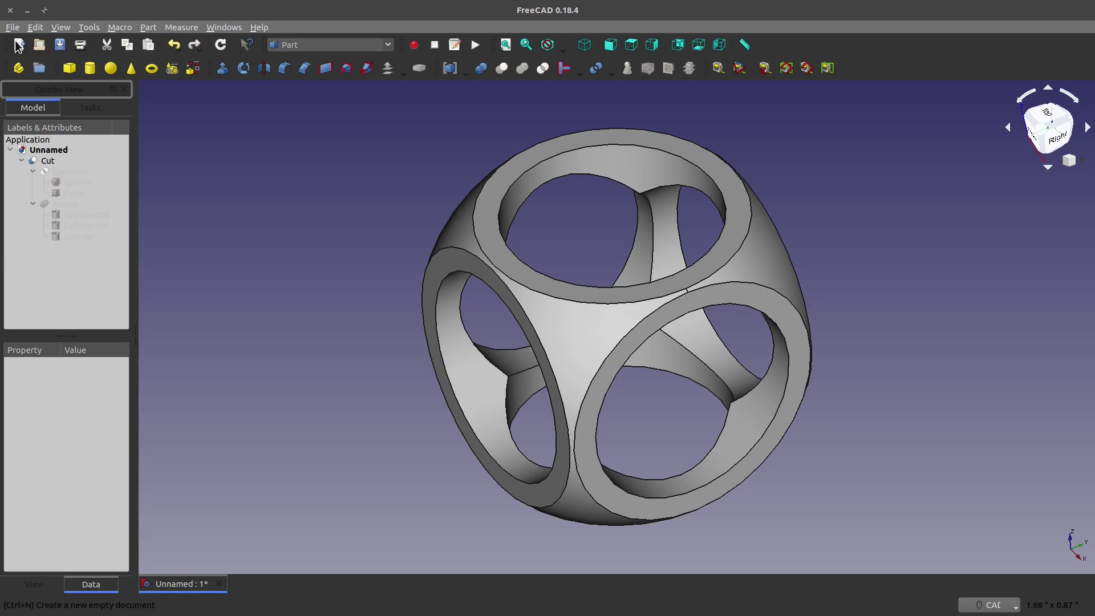
Create a new document containing a default Part cylinder.
click(19, 44)
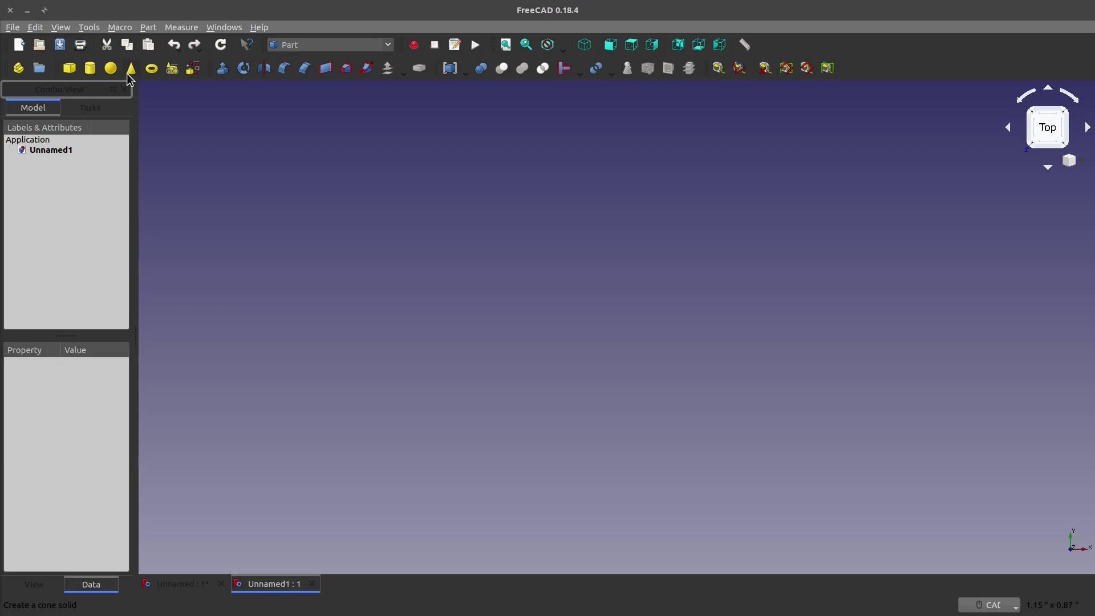
click(90, 68)
middle_drag(570, 268, 419, 303)
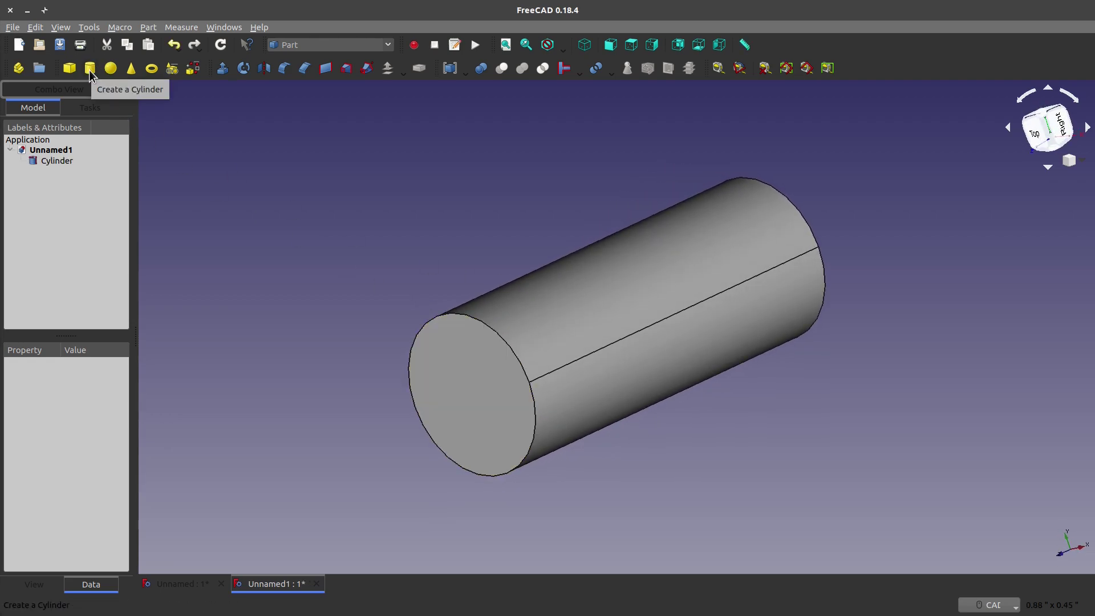
Set the cylinder's radius to 0.10" and its height to 1".
click(51, 162)
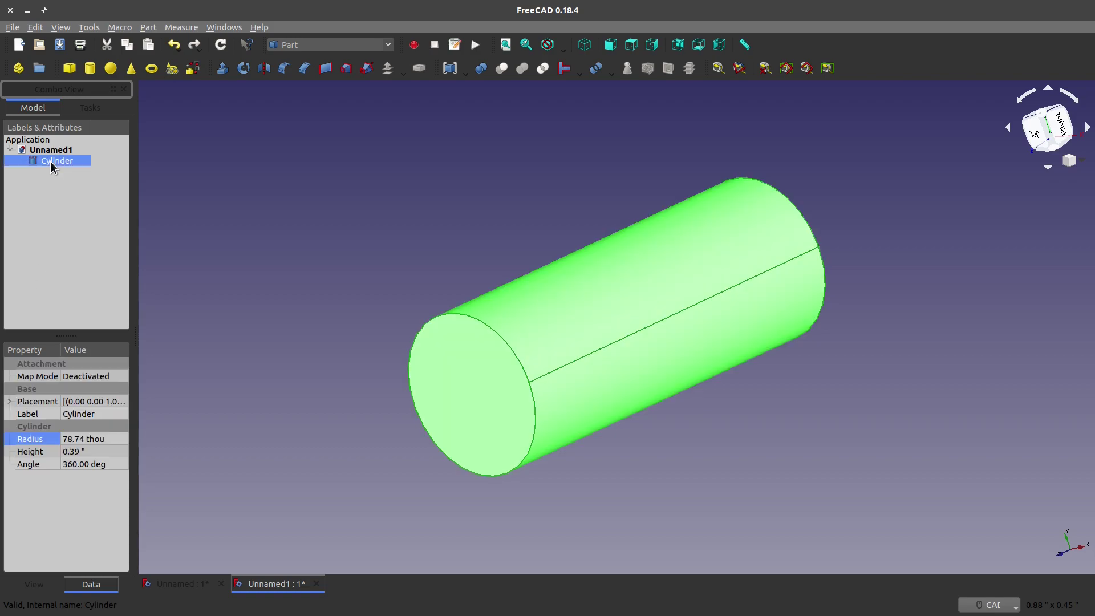
click(73, 452)
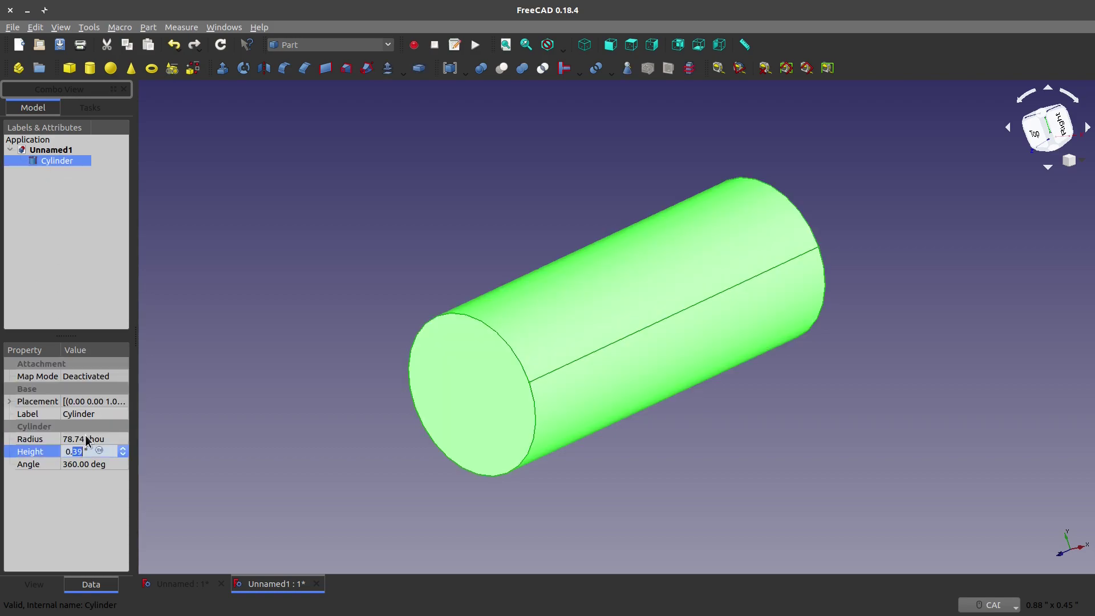
click(90, 438)
text(100 tho)
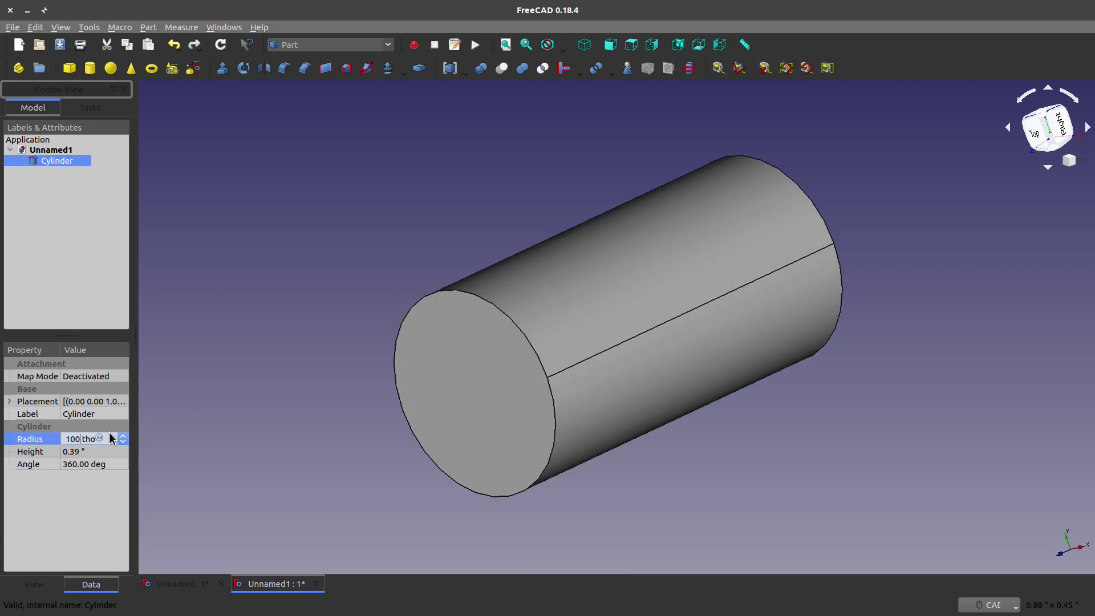
click(77, 450)
drag(72, 452, 83, 452)
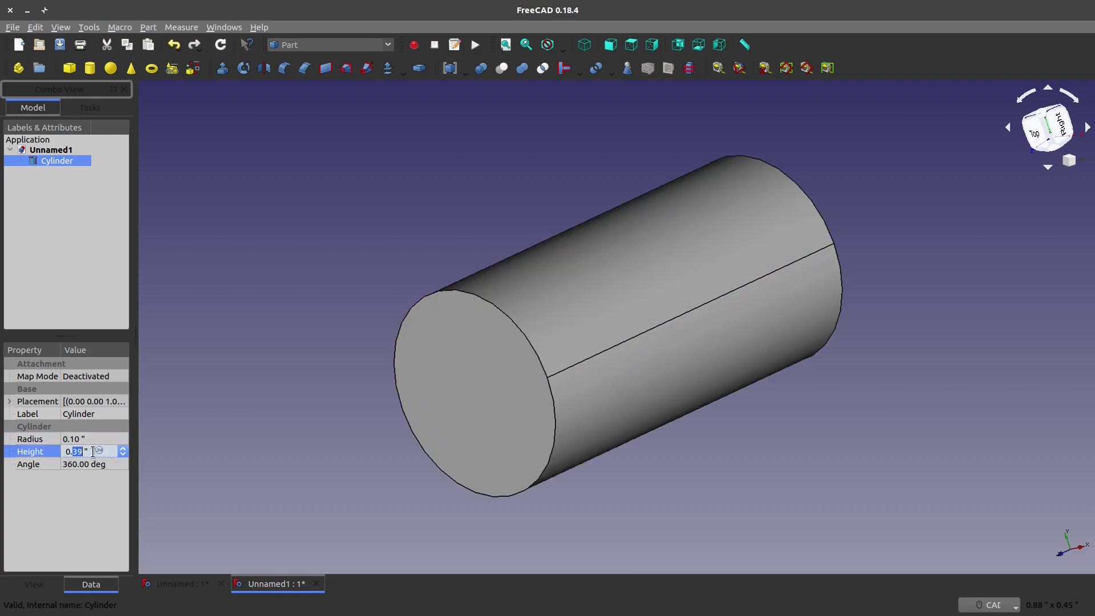
text(1)
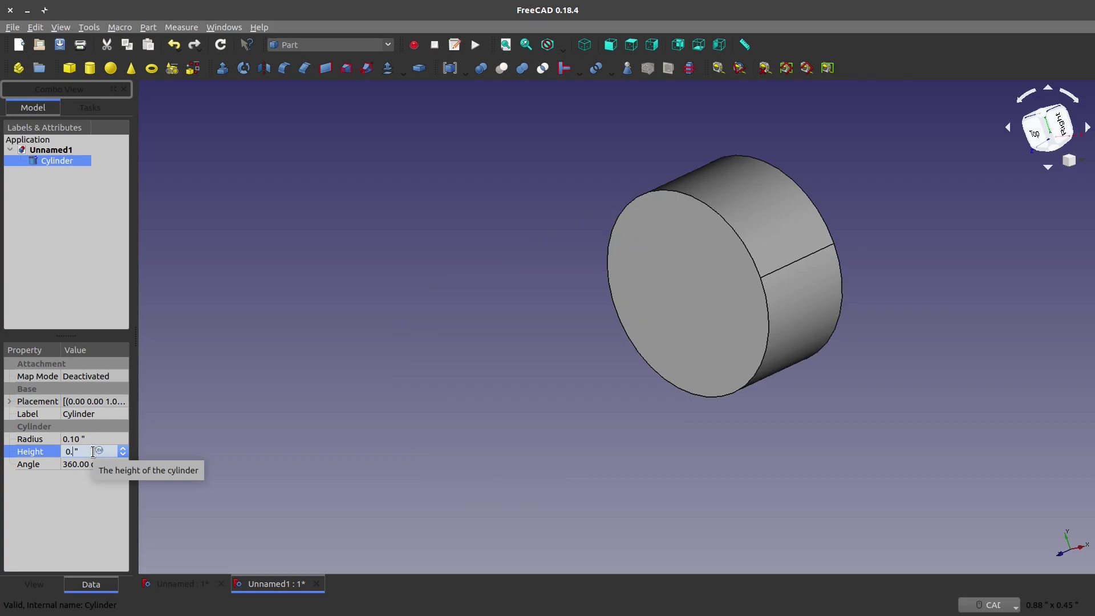
key(BackSpace)
key(BackSpace)
click(224, 265)
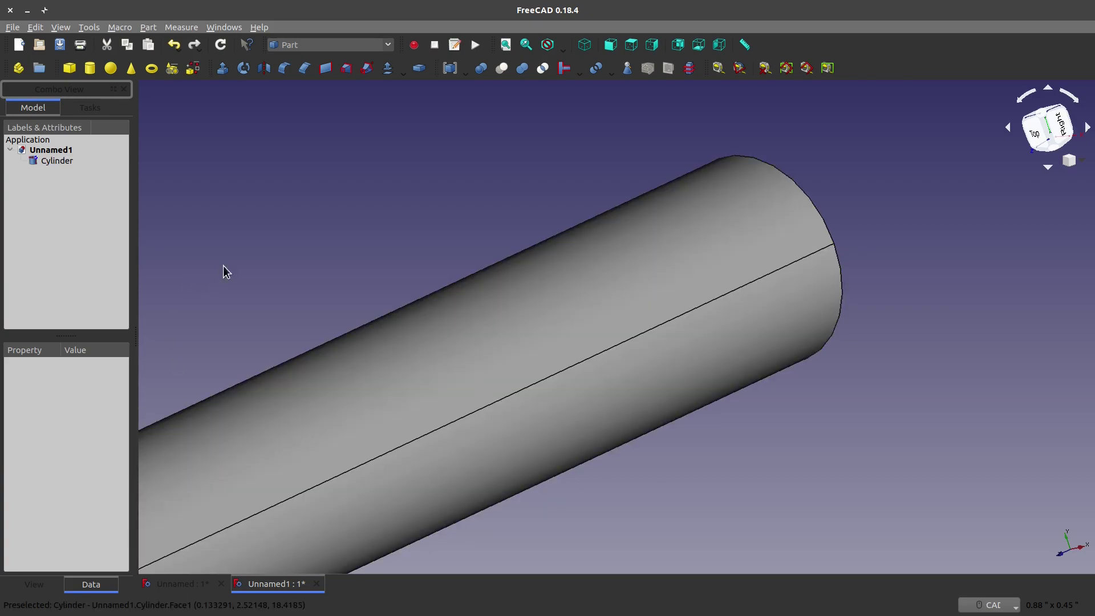
Lower the cylinder 0.50" along Z with the Transform dragger.
scroll(505, 327, down, 5)
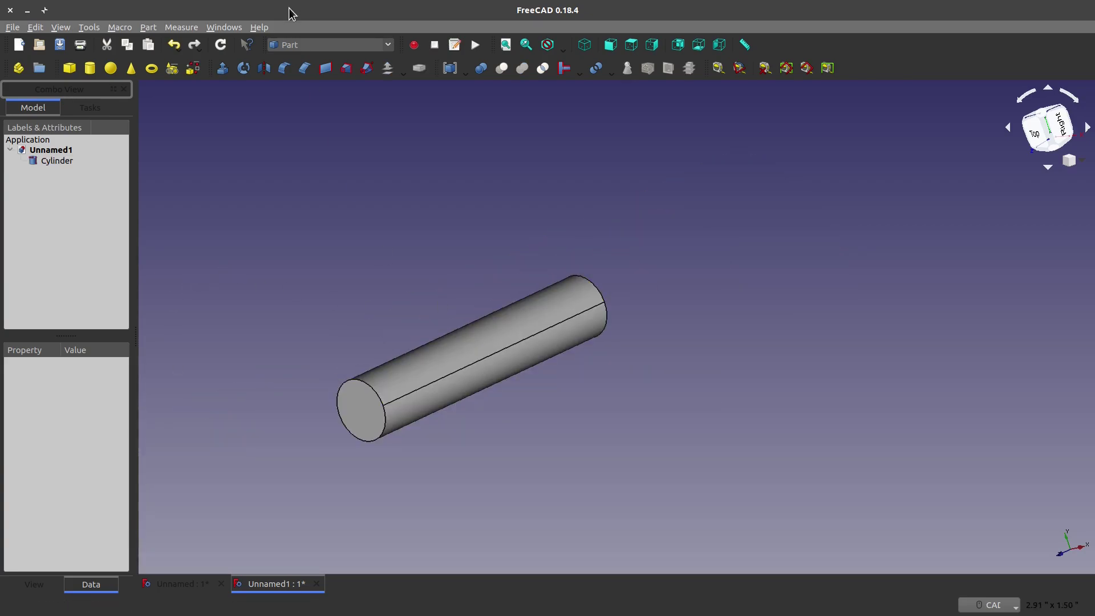
click(446, 360)
double_click(56, 161)
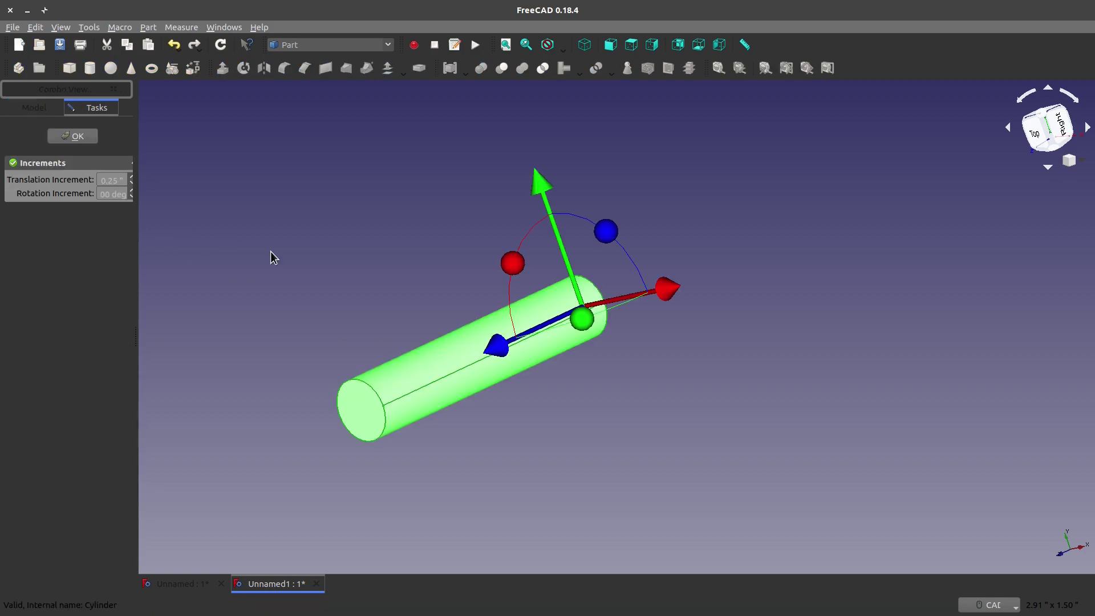
click(585, 45)
scroll(611, 282, down, 3)
scroll(611, 283, up, 3)
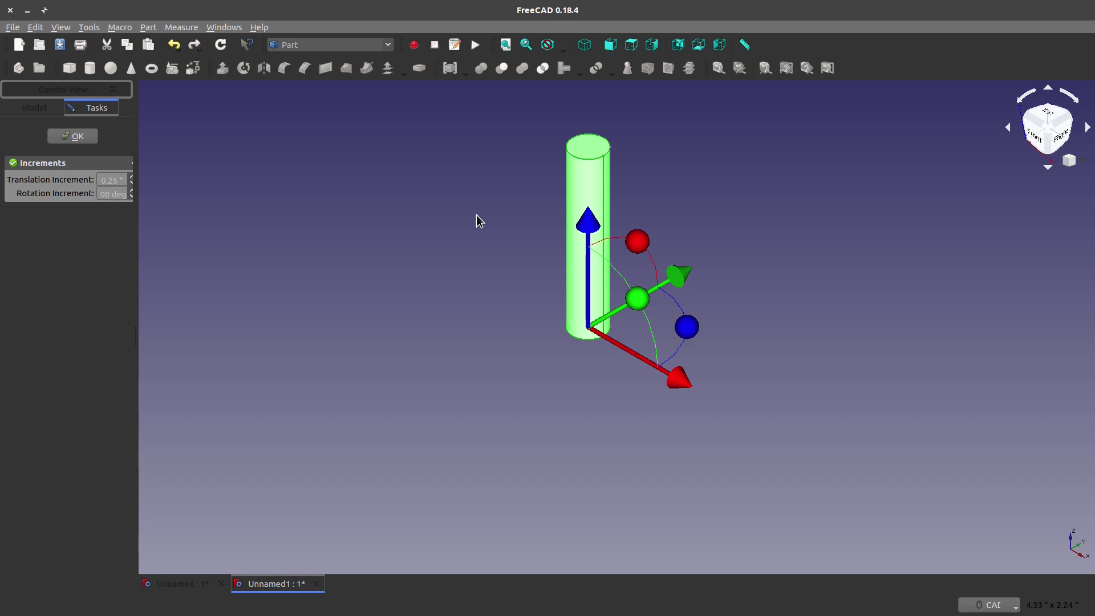
drag(593, 229, 589, 322)
click(73, 136)
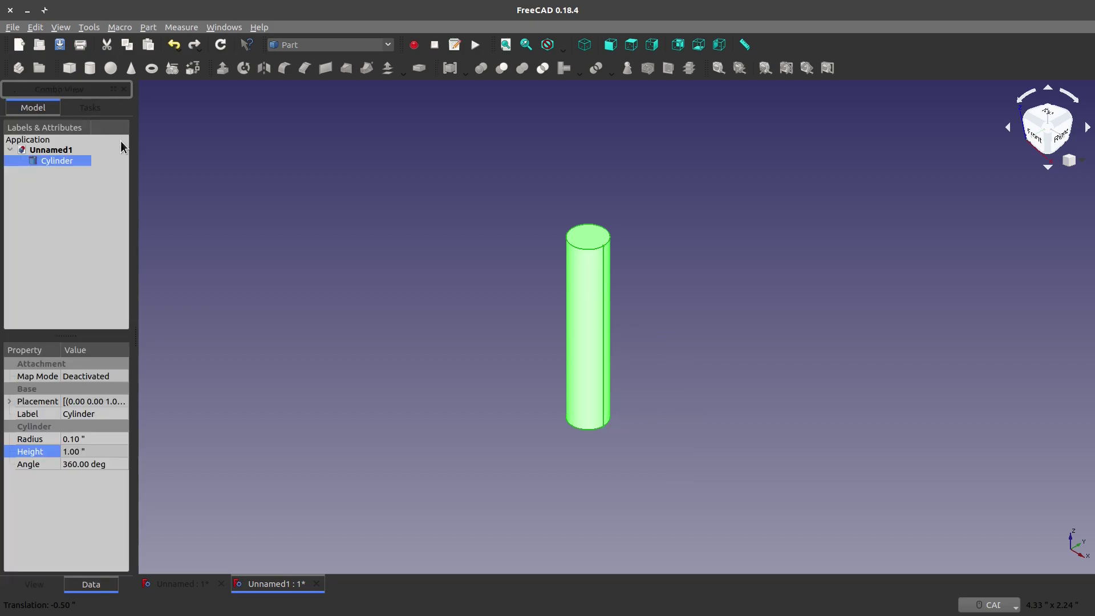
Add a second cylinder, Cylinder001, with radius 0.10" and height 1".
click(90, 69)
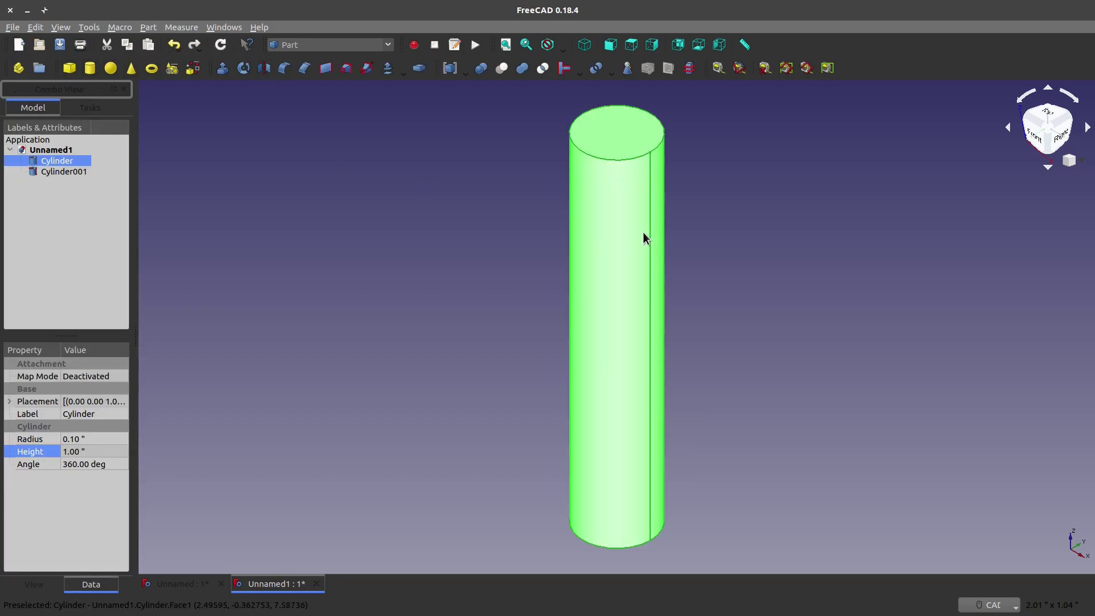
click(614, 138)
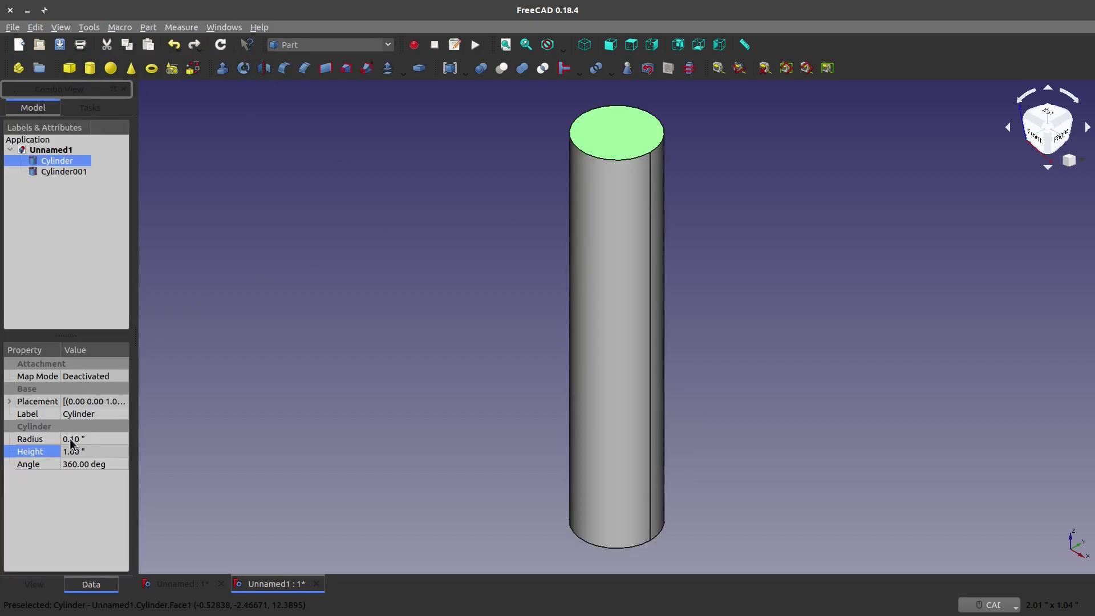
ctrl+click(605, 150)
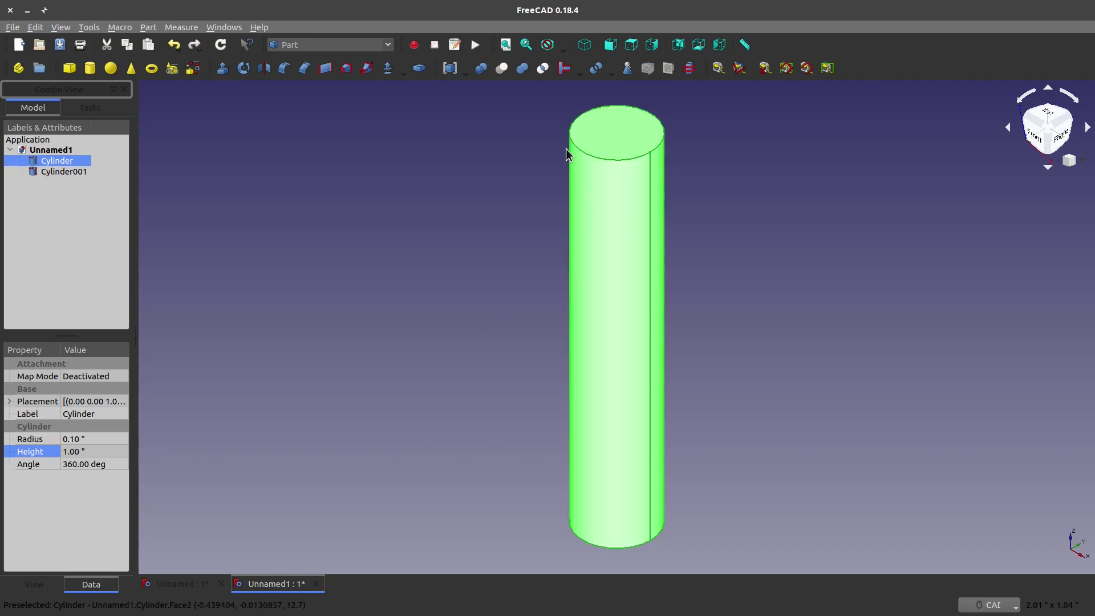
click(60, 172)
click(71, 451)
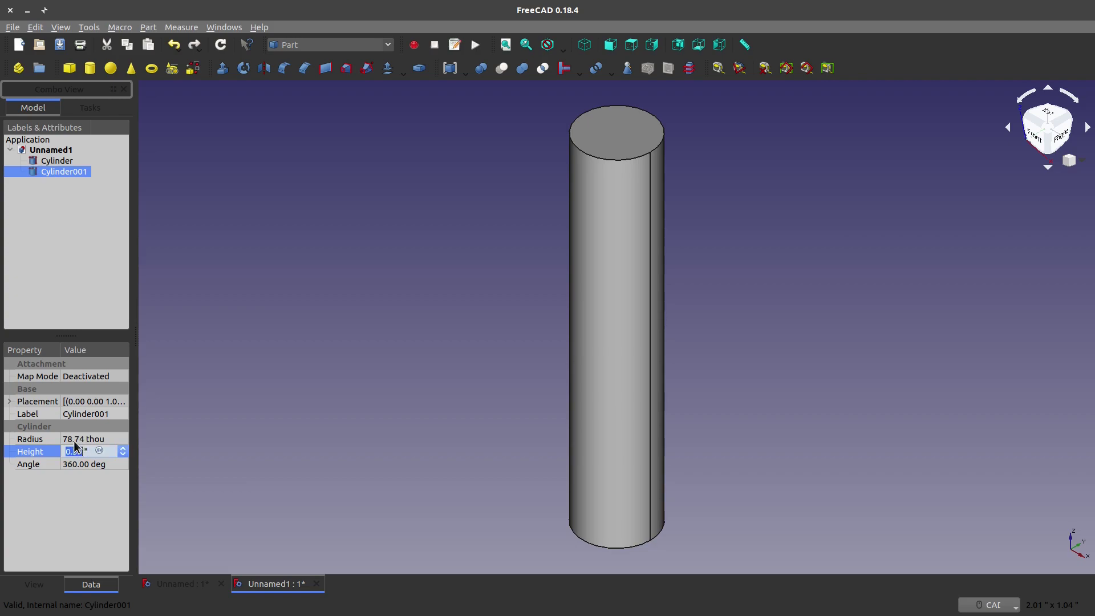
click(86, 439)
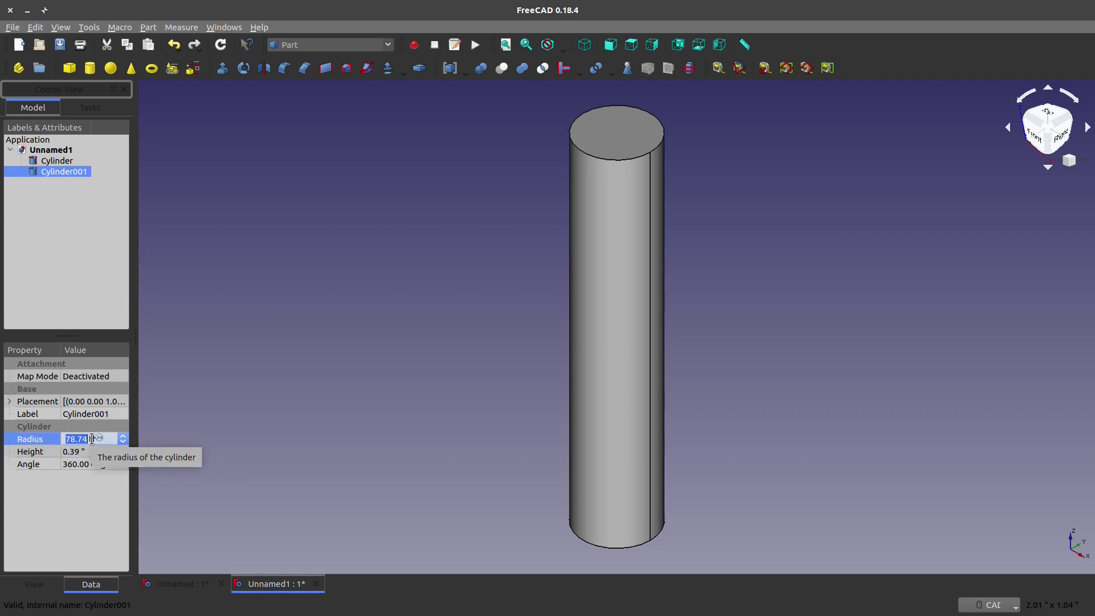
text(100 tho)
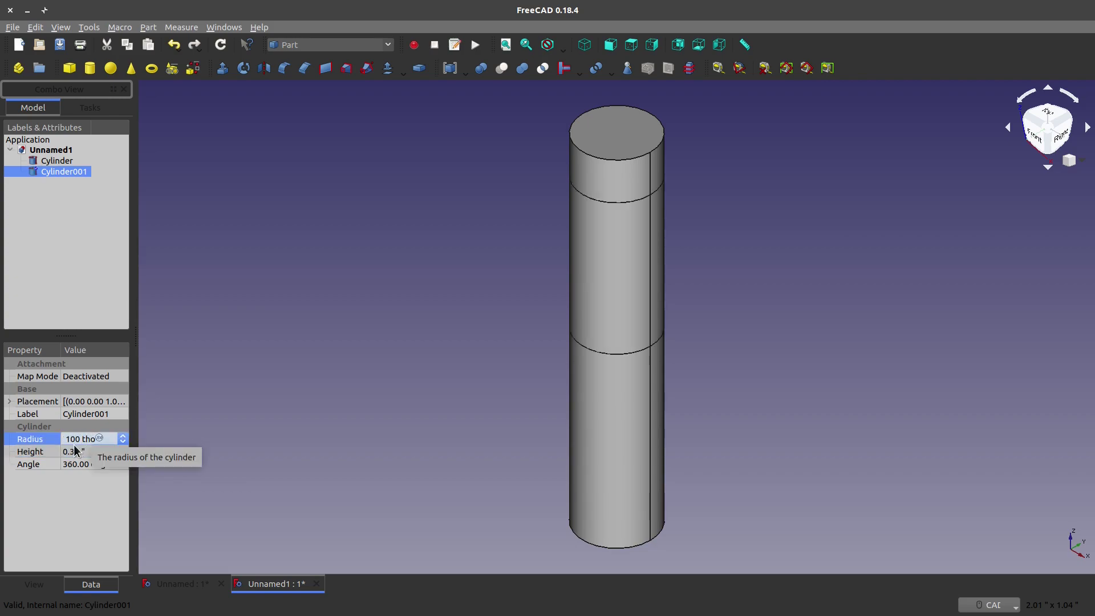
click(76, 452)
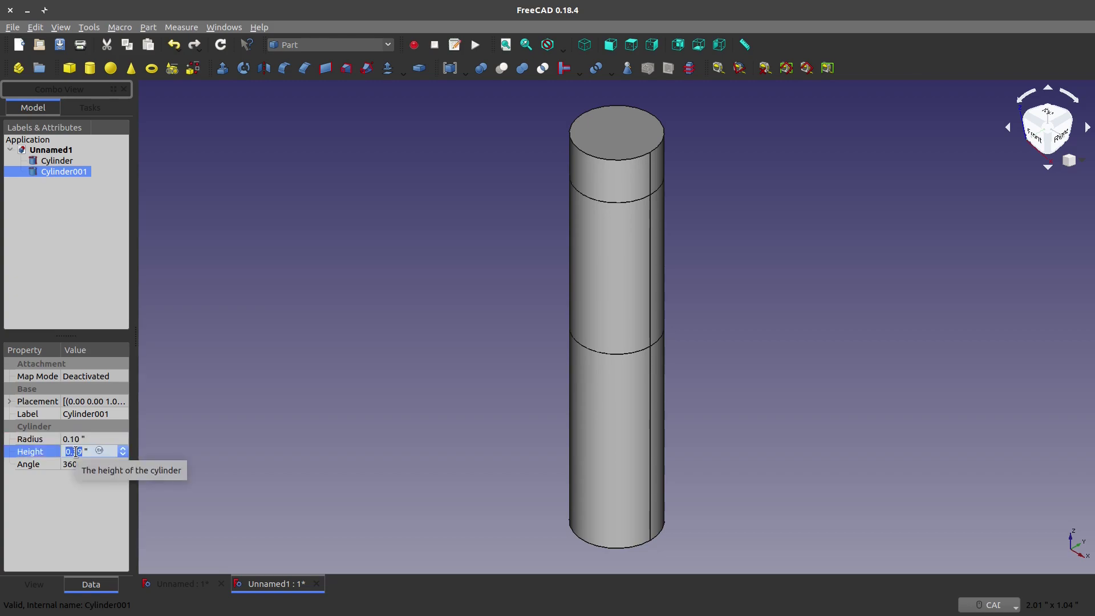
text(1)
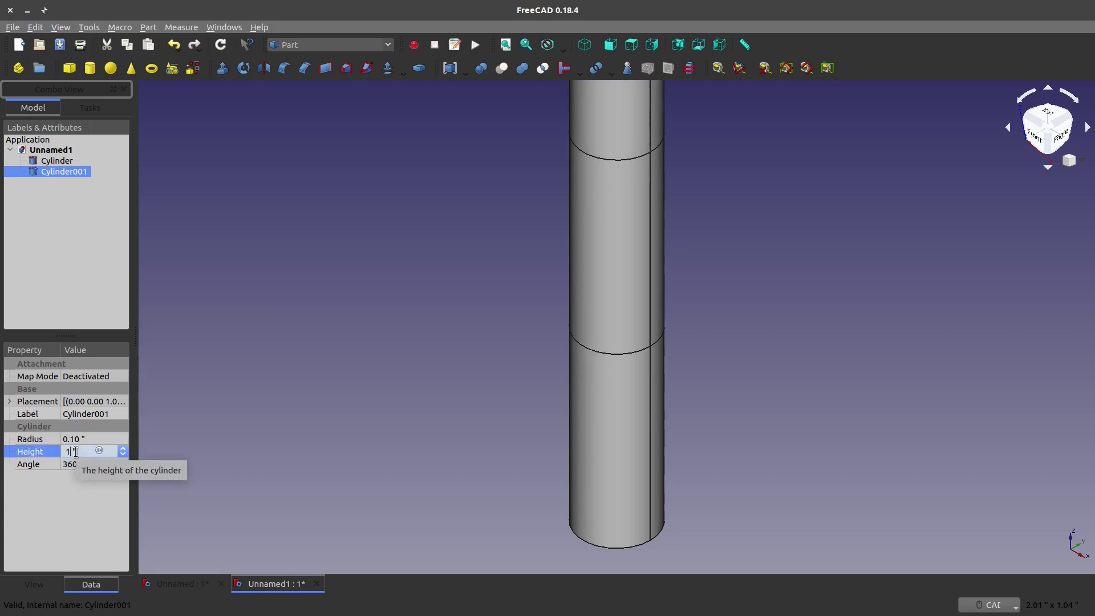
click(276, 444)
scroll(276, 444, down, 3)
Rotate Cylinder001 90° to horizontal and shift it 0.50" to cross the first cylinder.
double_click(77, 171)
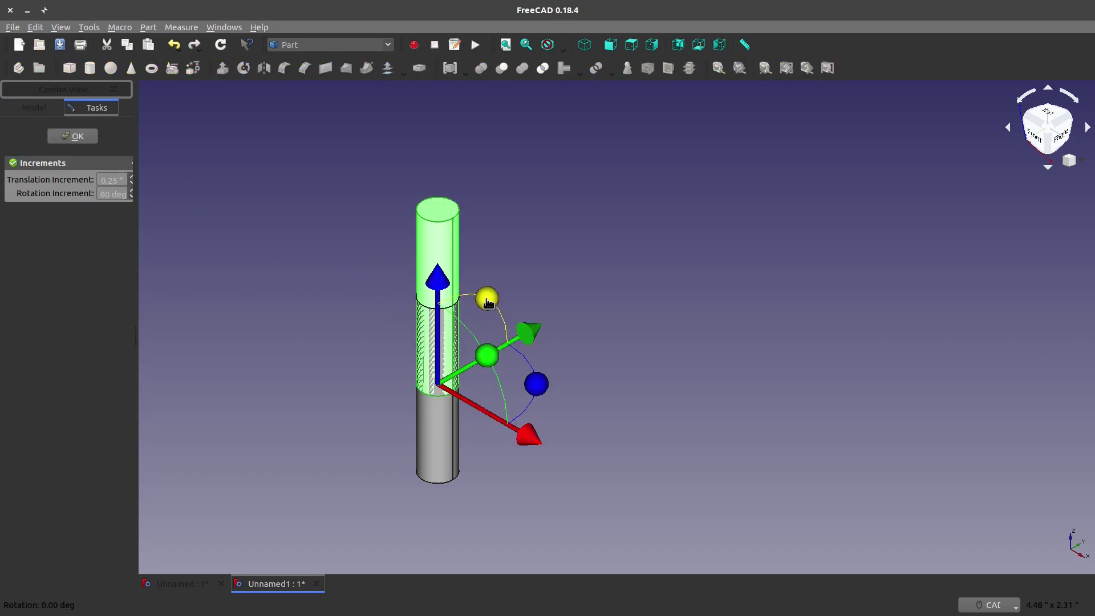
drag(486, 298, 379, 327)
drag(354, 434, 442, 398)
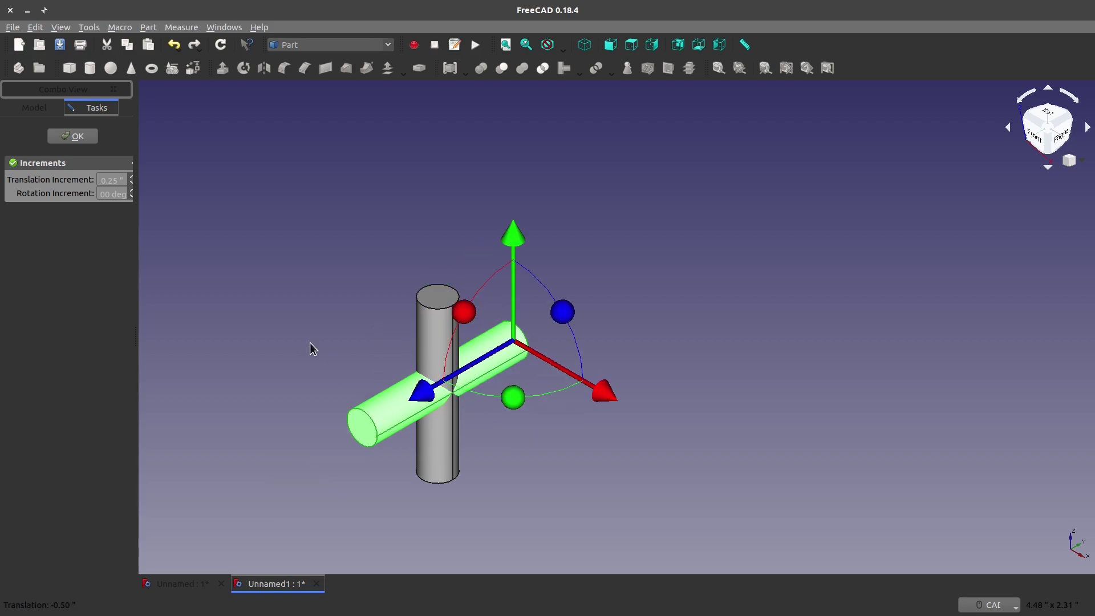
click(477, 418)
middle_drag(477, 418, 447, 391)
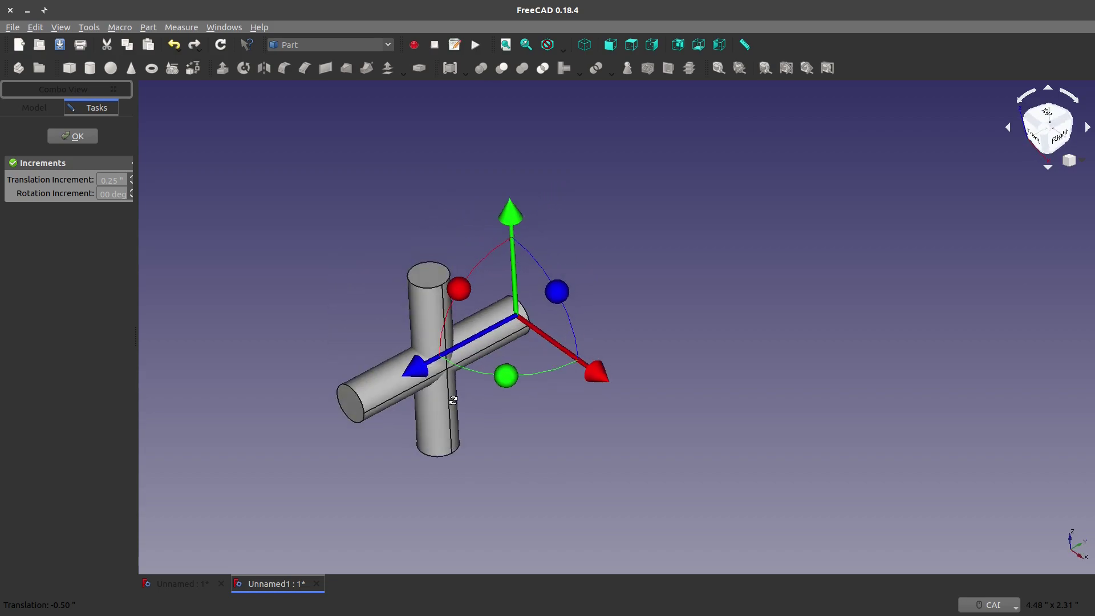
scroll(447, 391, down, 3)
scroll(436, 361, up, 5)
scroll(434, 357, down, 1)
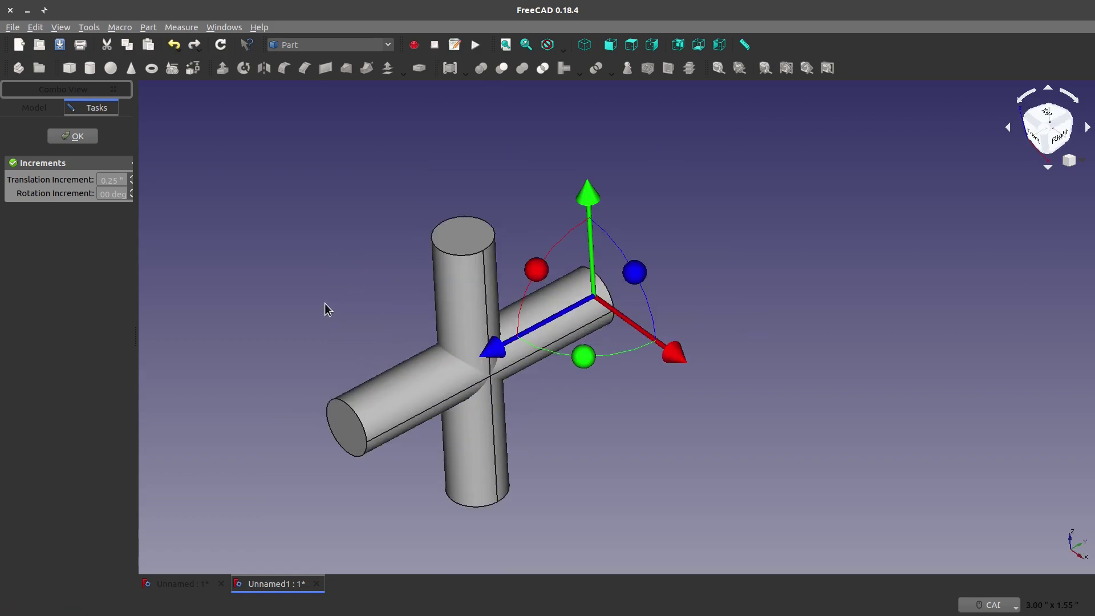
click(73, 135)
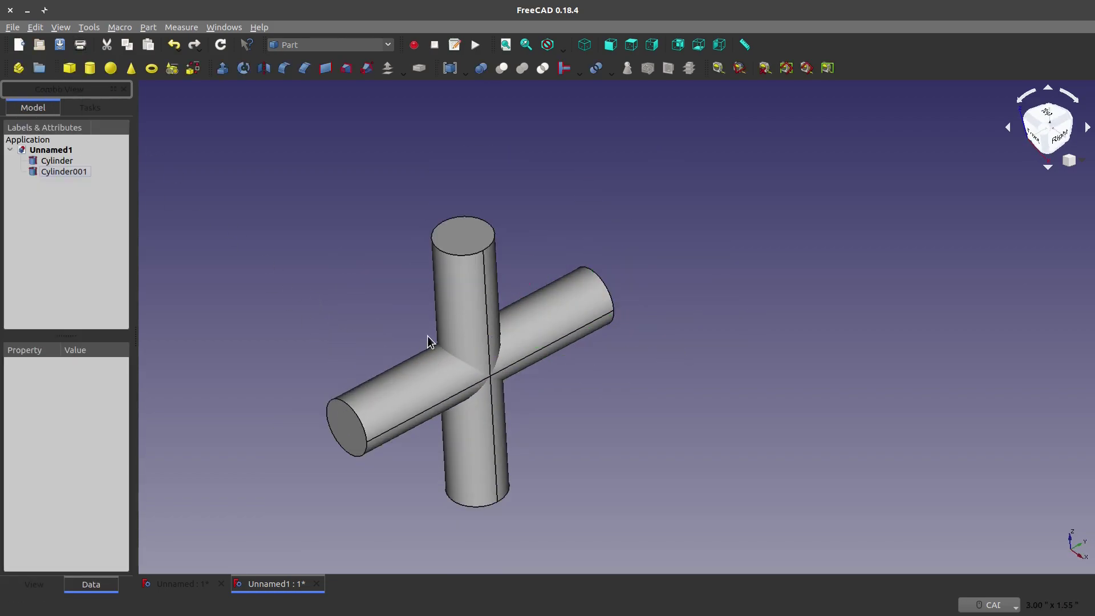
click(468, 349)
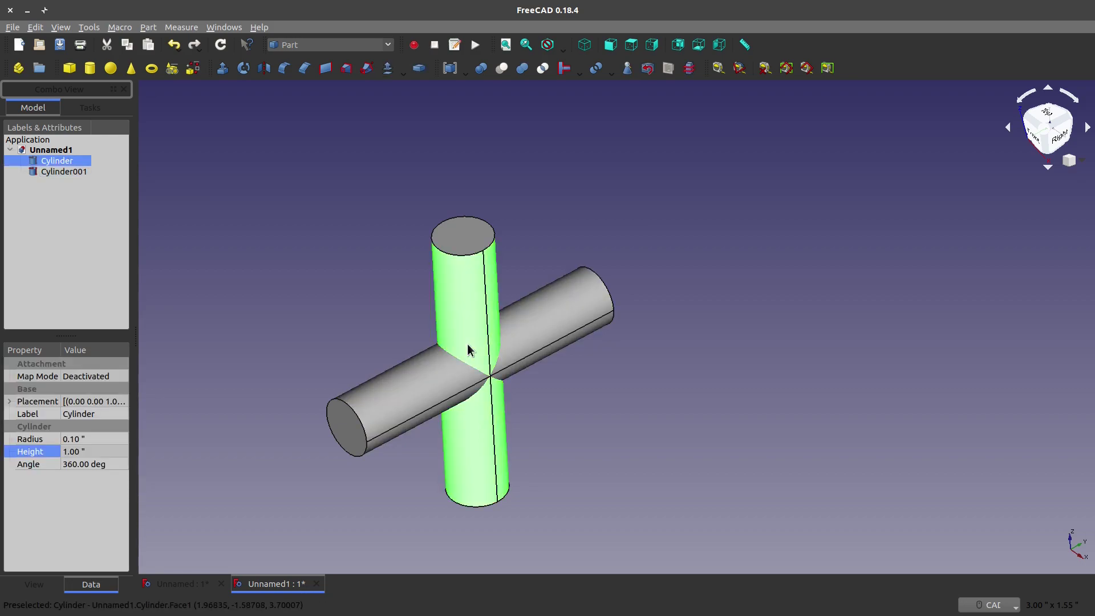
click(416, 381)
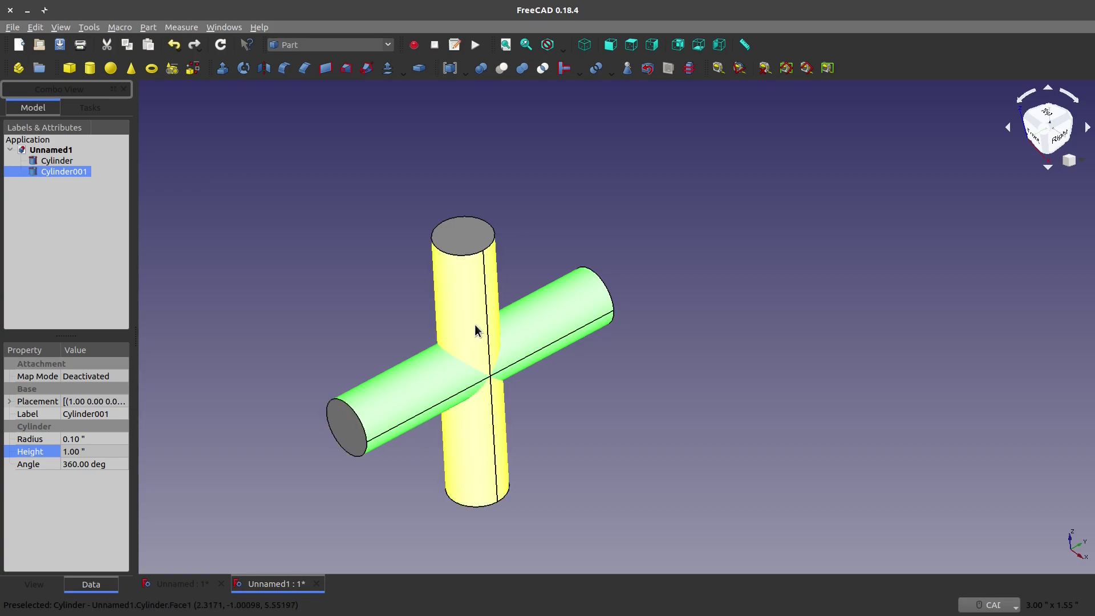
click(348, 299)
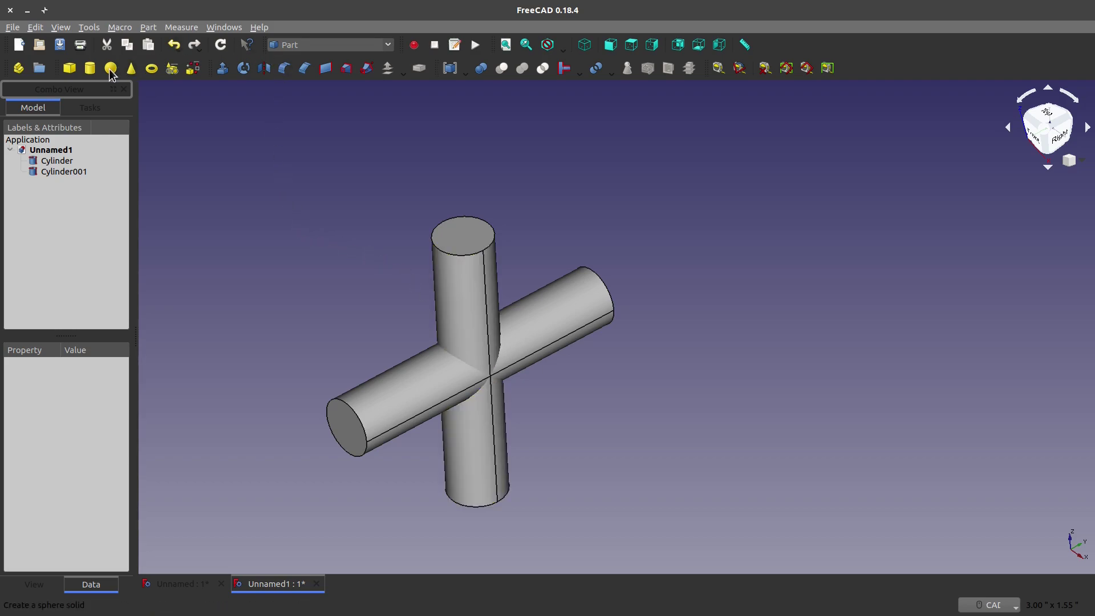
Add a third cylinder, Cylinder002, with radius 0.10" and height 1.00".
click(90, 68)
click(43, 182)
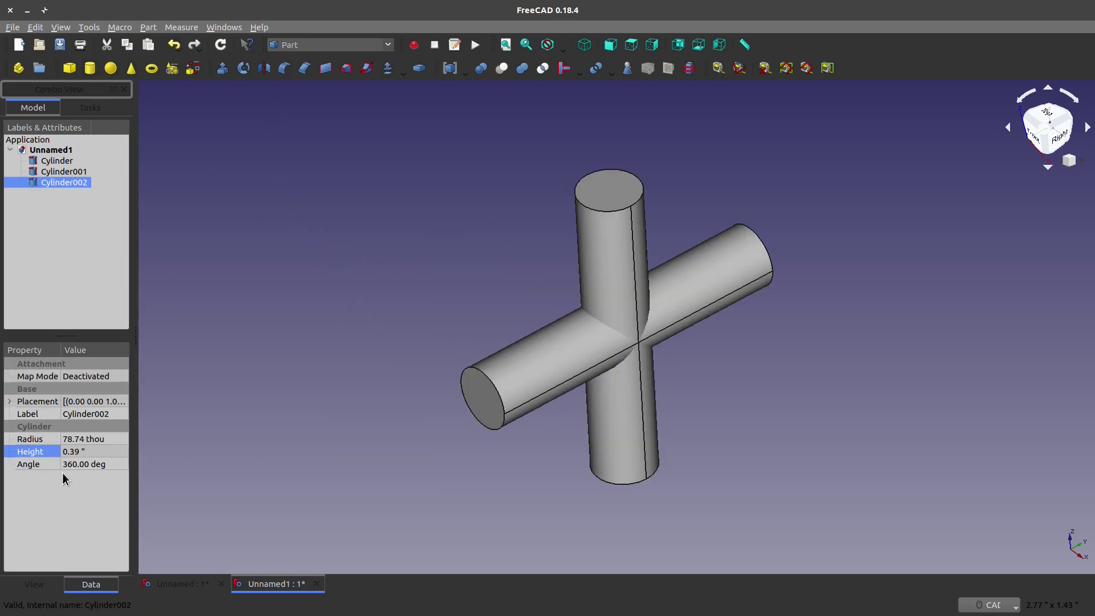
click(86, 438)
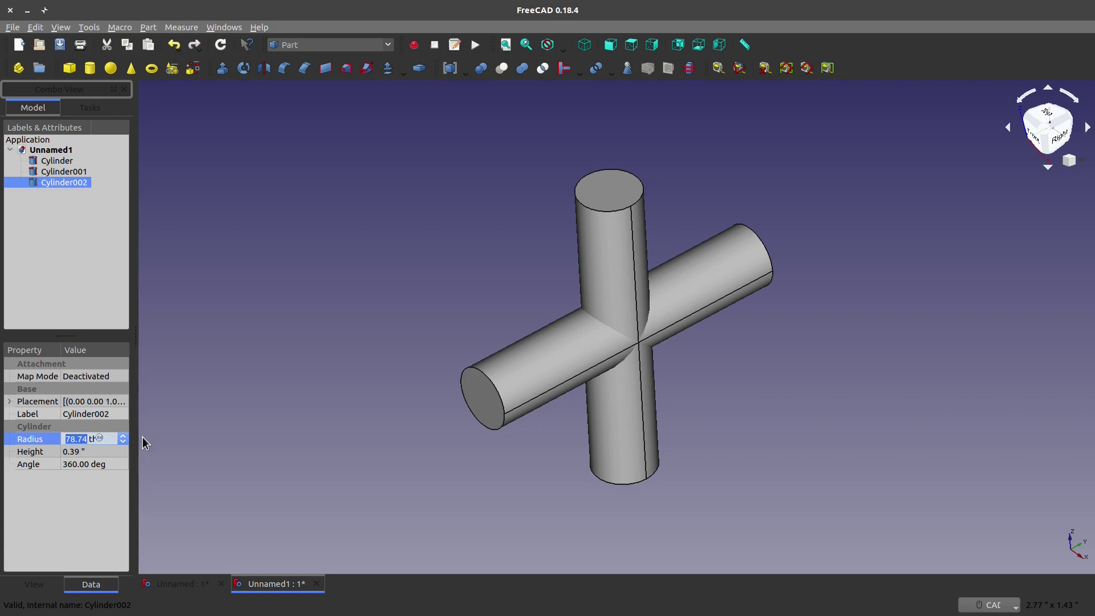
text(100 tho)
click(106, 453)
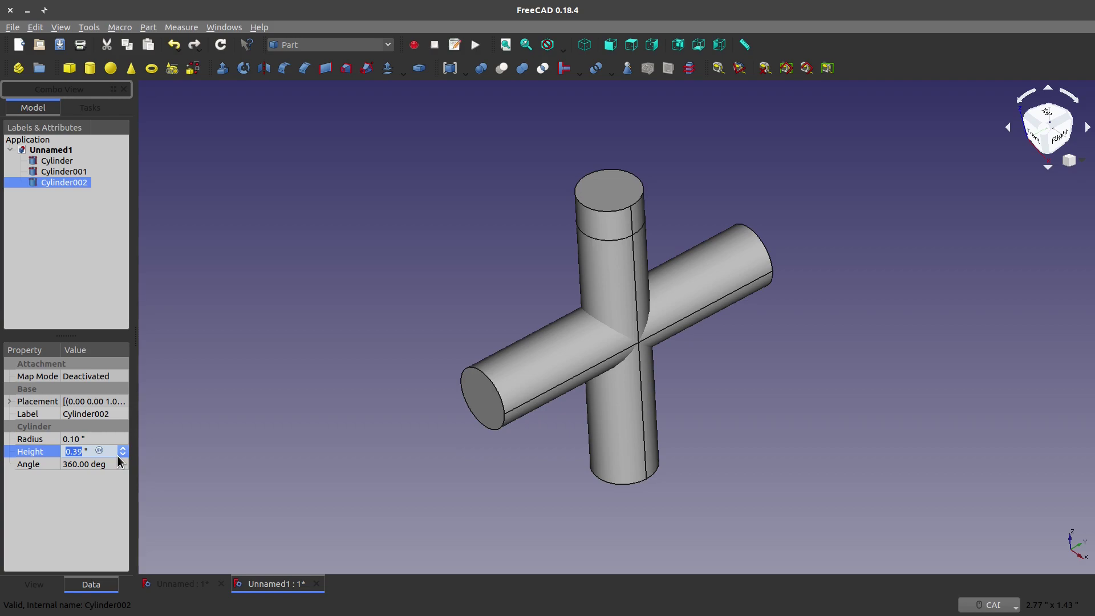
text(2)
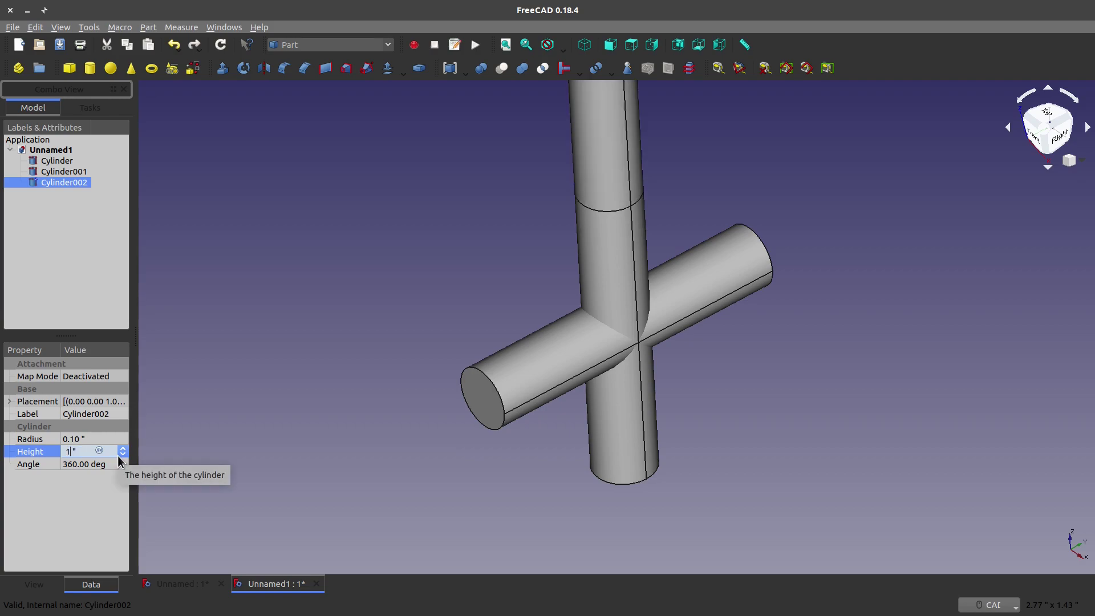
click(183, 437)
Rotate Cylinder002 90° to horizontal and shift it 0.50" to centre it.
click(56, 182)
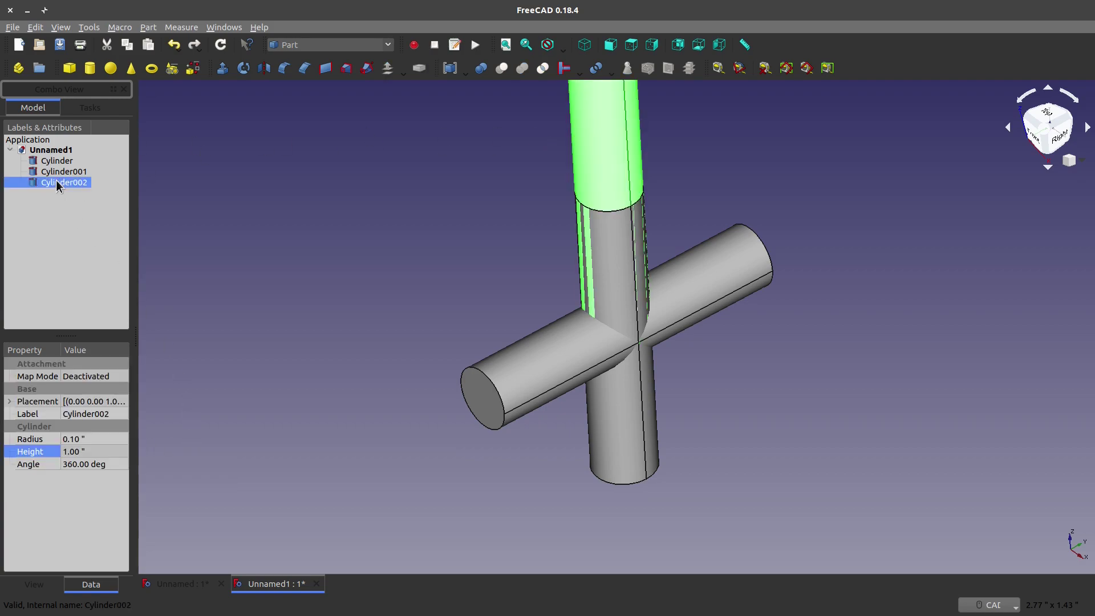
double_click(56, 182)
drag(656, 303, 682, 455)
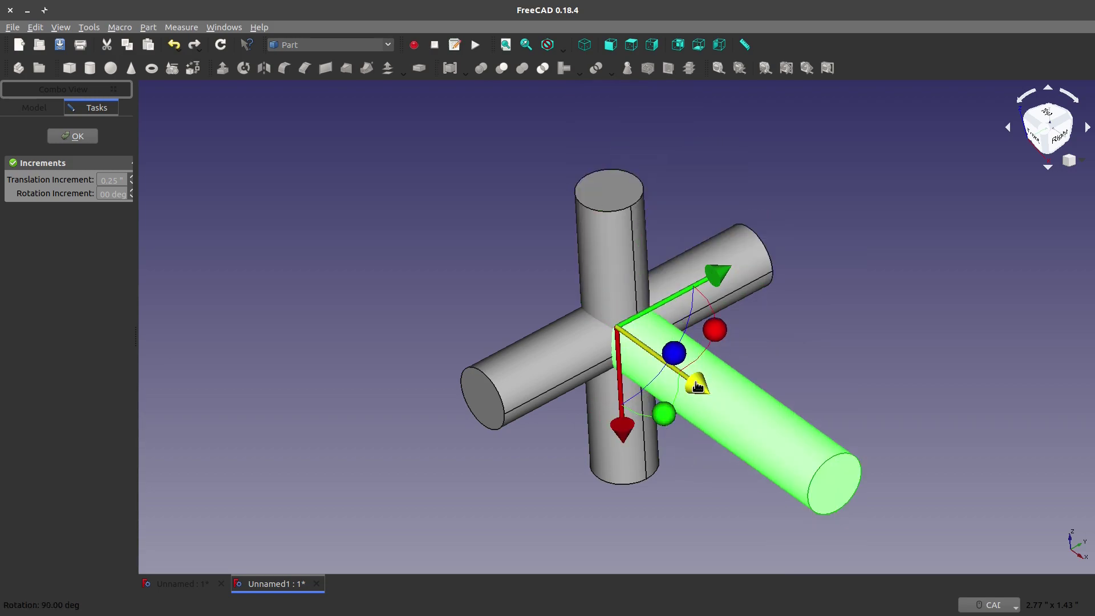
drag(697, 386, 571, 313)
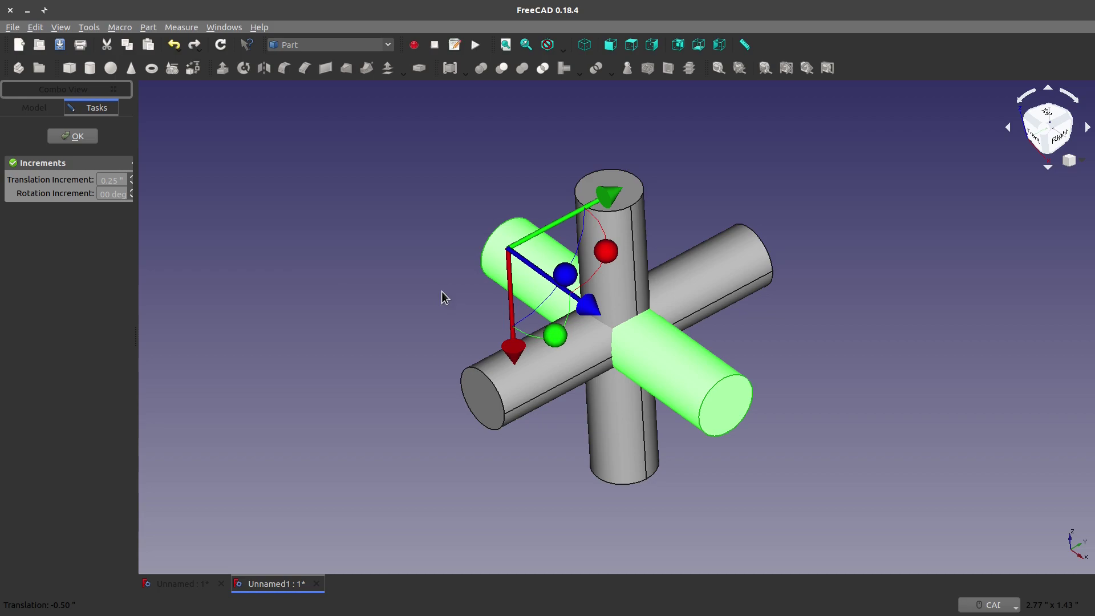
click(74, 137)
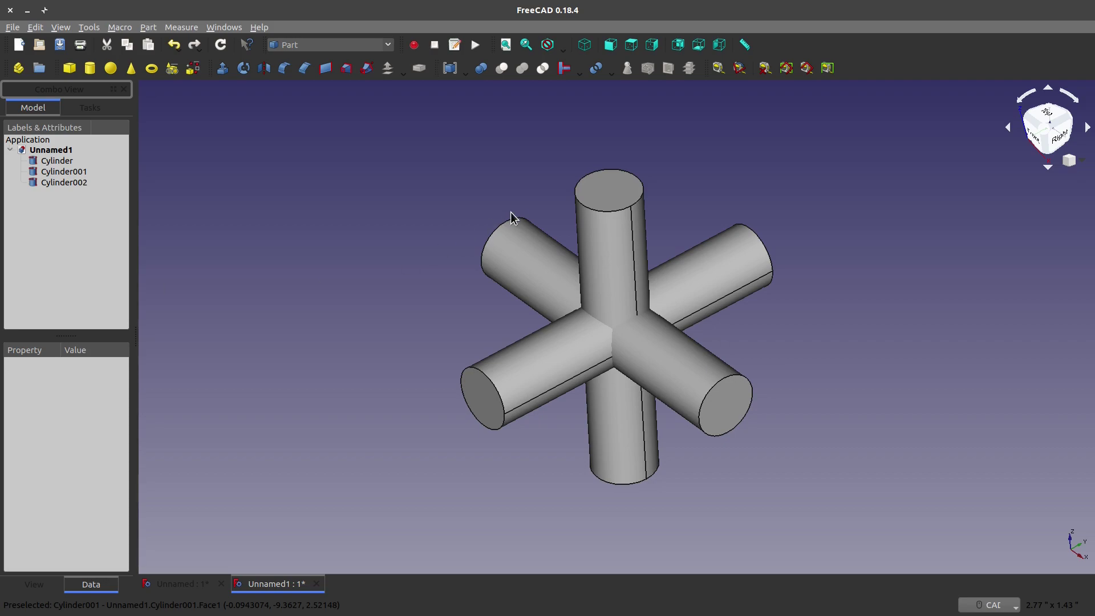
Change the radius of Cylinder002, Cylinder and Cylinder001 from 0.10" to 0.20".
click(520, 228)
click(75, 438)
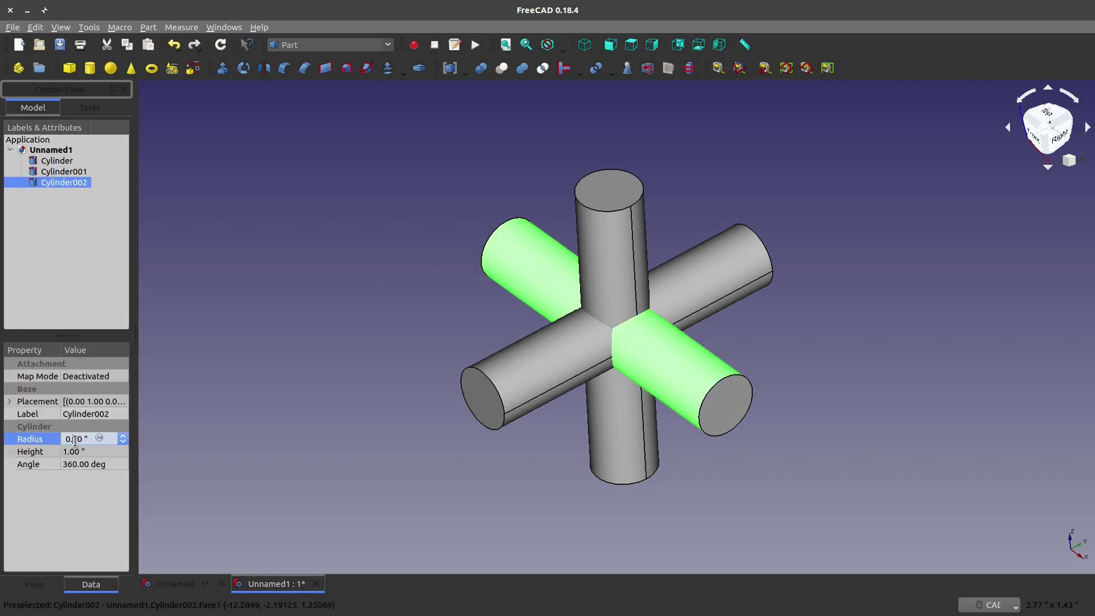
key(BackSpace)
text(2)
click(343, 303)
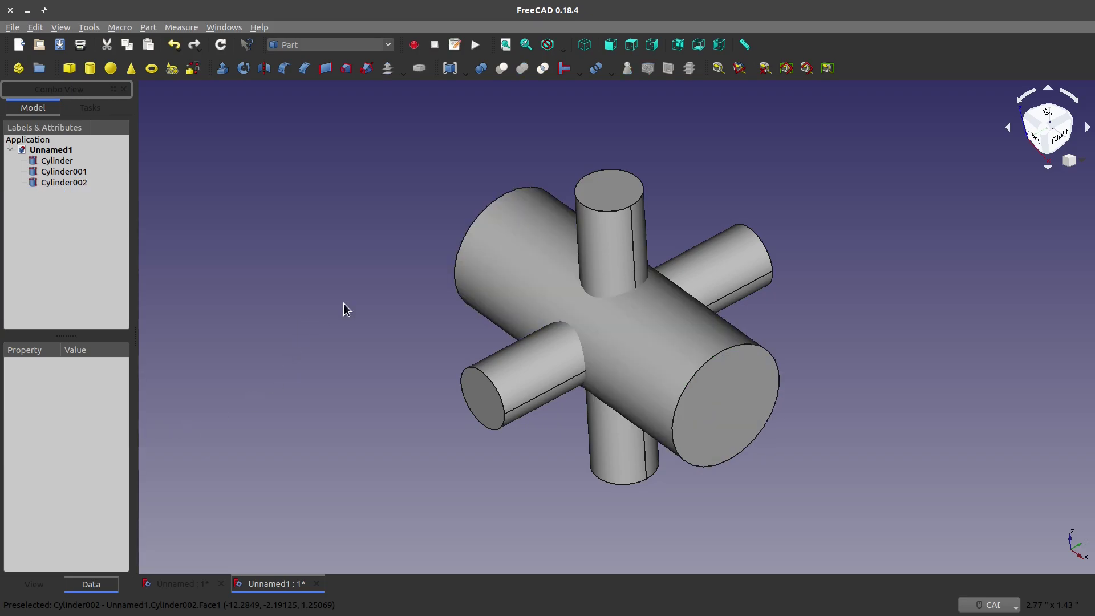
click(592, 251)
click(71, 441)
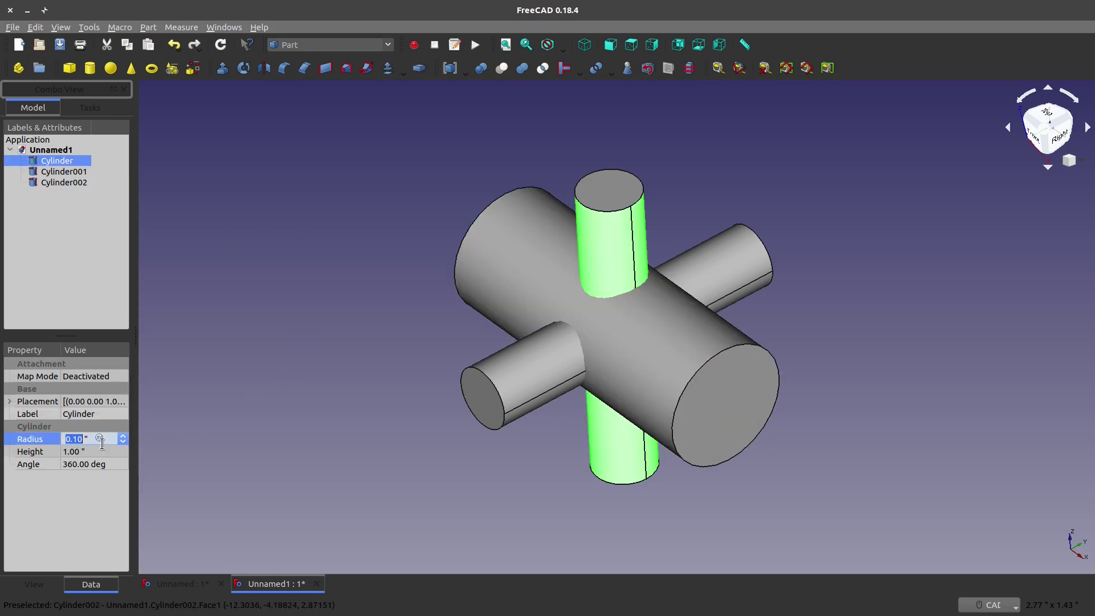
text(2)
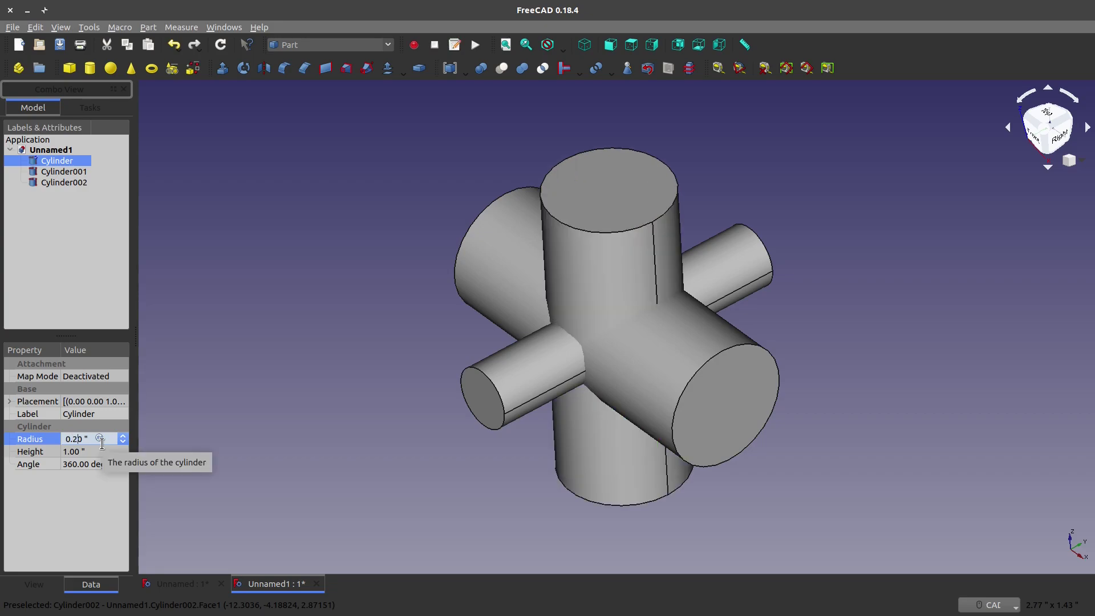
click(446, 382)
click(466, 371)
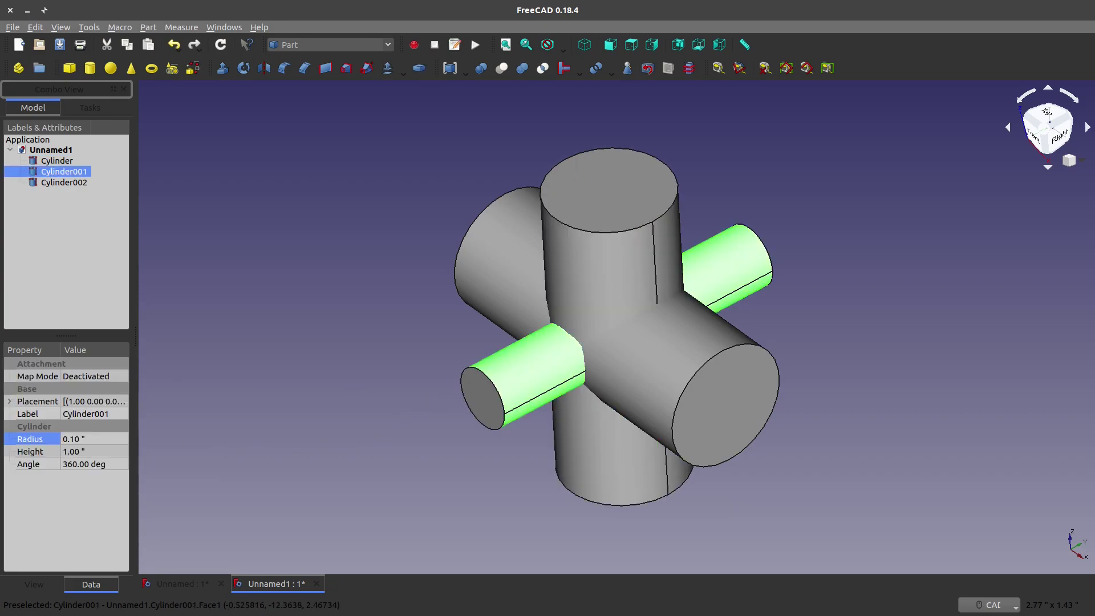
click(72, 441)
key(BackSpace)
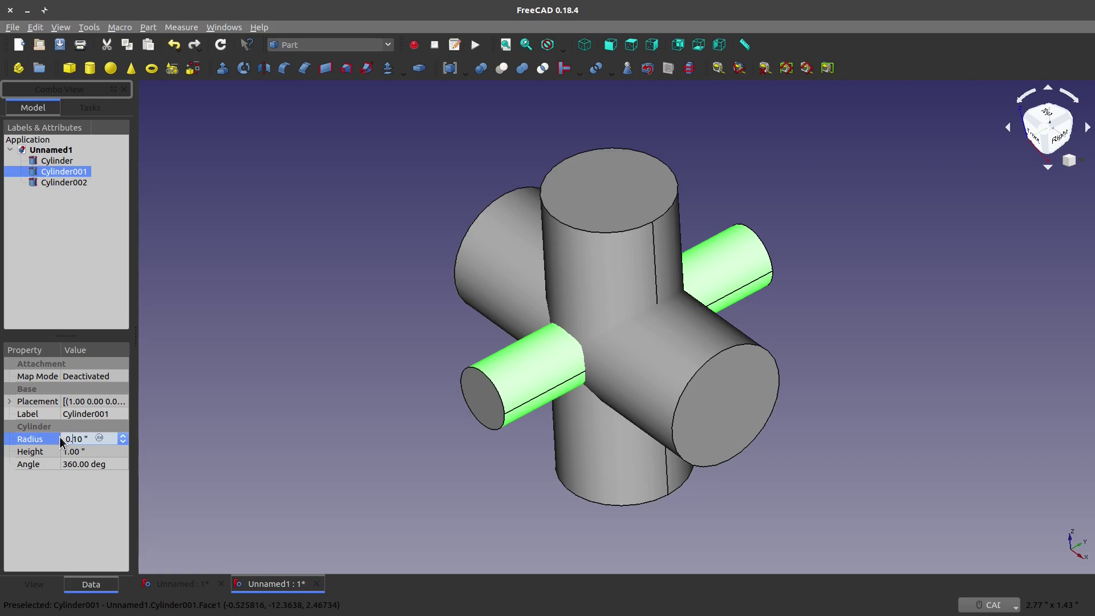
text(2)
click(274, 411)
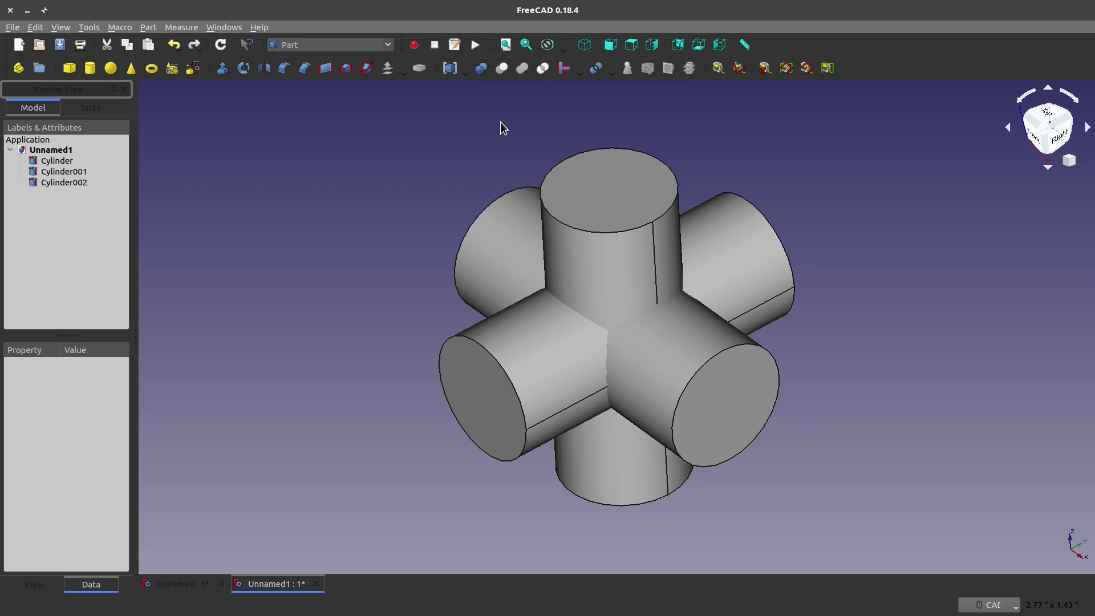
Select all three cylinders and apply Part Union to create a Fusion.
click(567, 278)
ctrl+click(534, 320)
ctrl+click(506, 254)
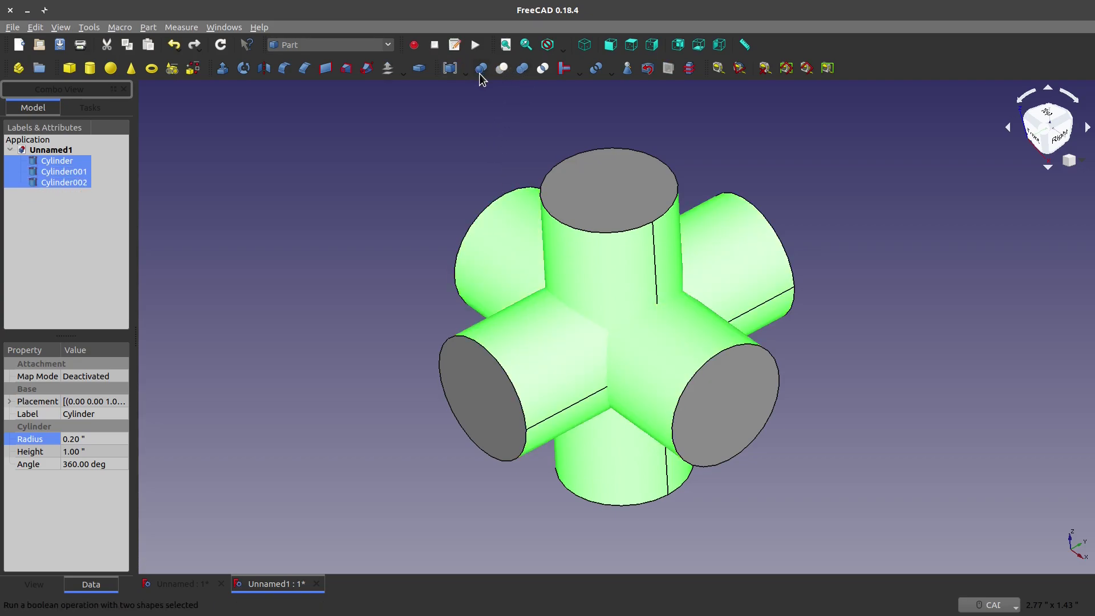
click(523, 70)
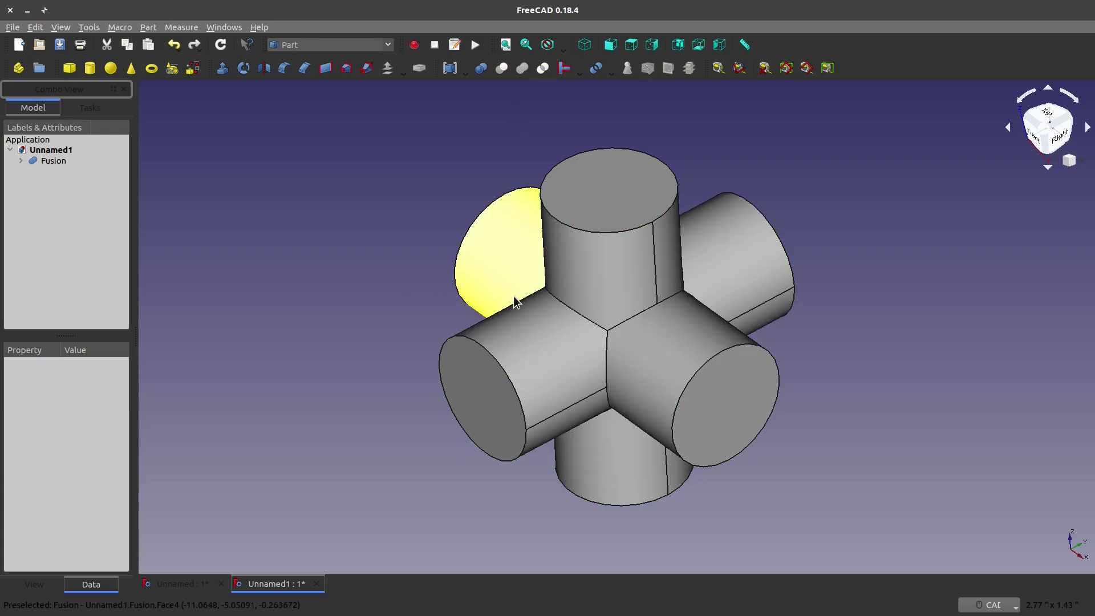
Expand the Fusion in the tree and check its three cylinder children.
click(630, 318)
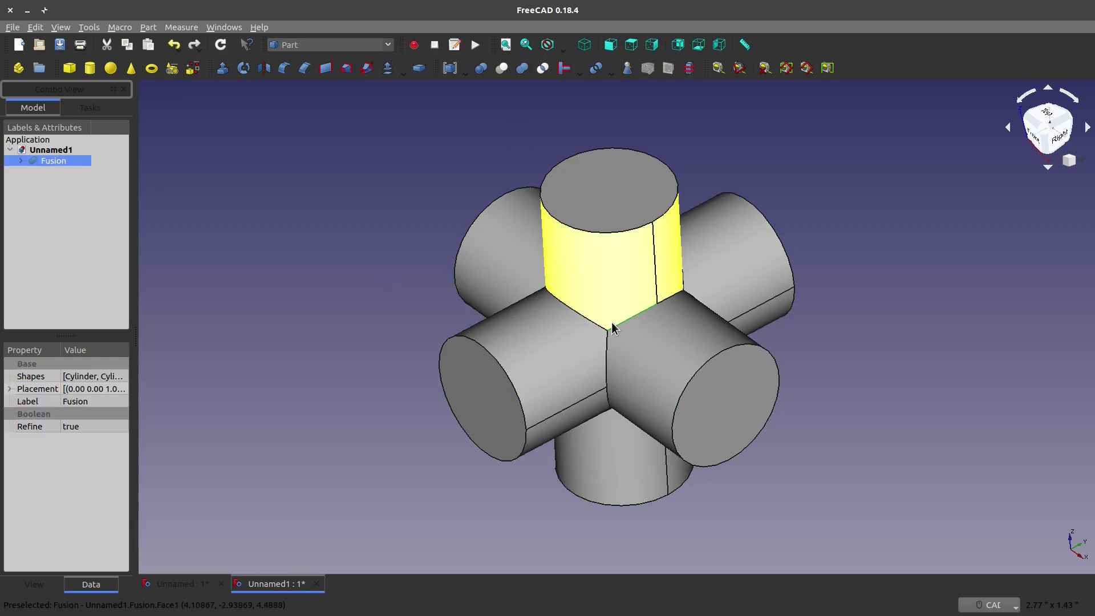
click(23, 165)
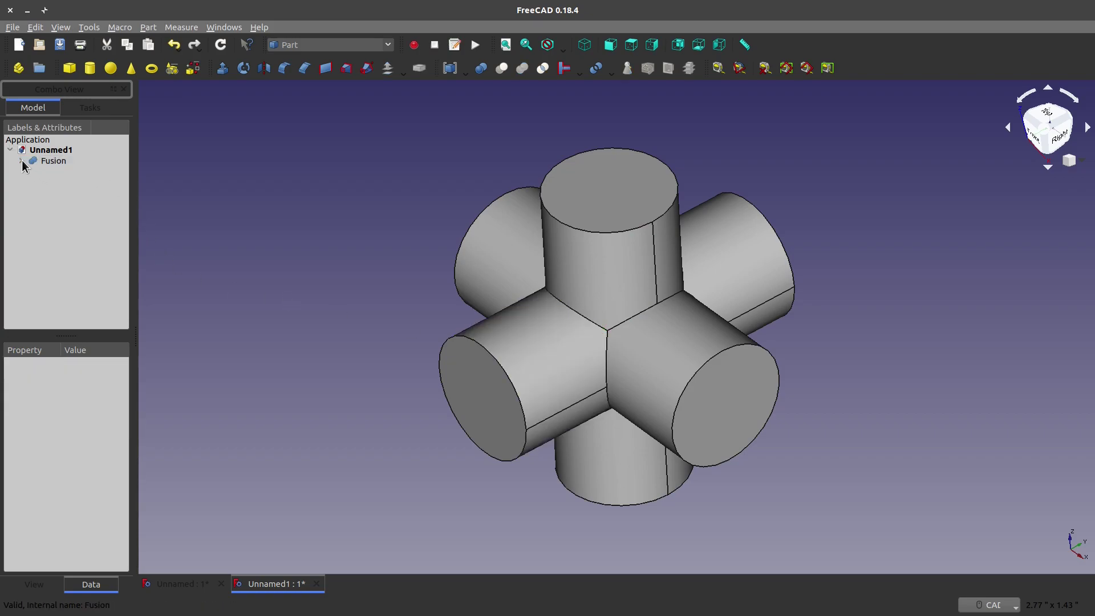
click(21, 161)
click(62, 171)
click(62, 182)
click(63, 193)
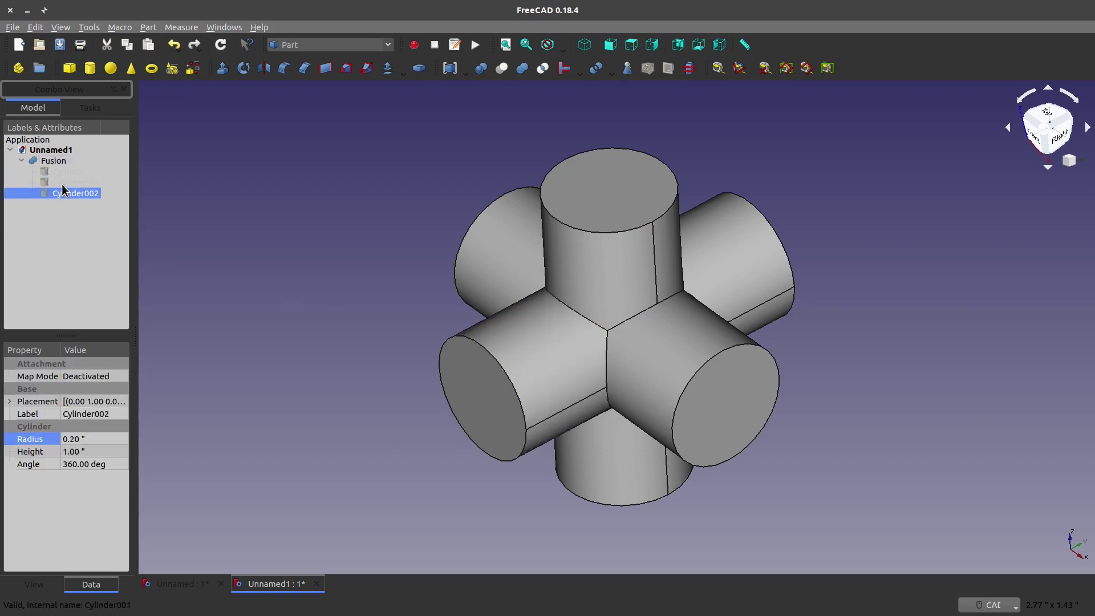
click(62, 182)
click(60, 171)
click(56, 162)
click(356, 232)
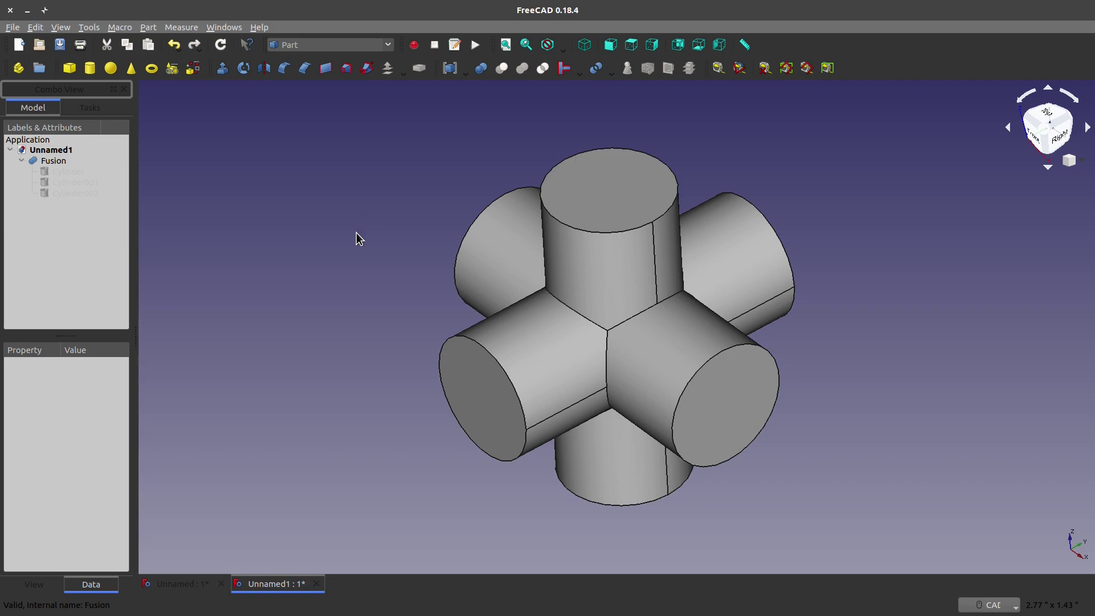
Add a Part cube, hiding the Fusion while placing it and then showing it again.
click(48, 158)
key(space)
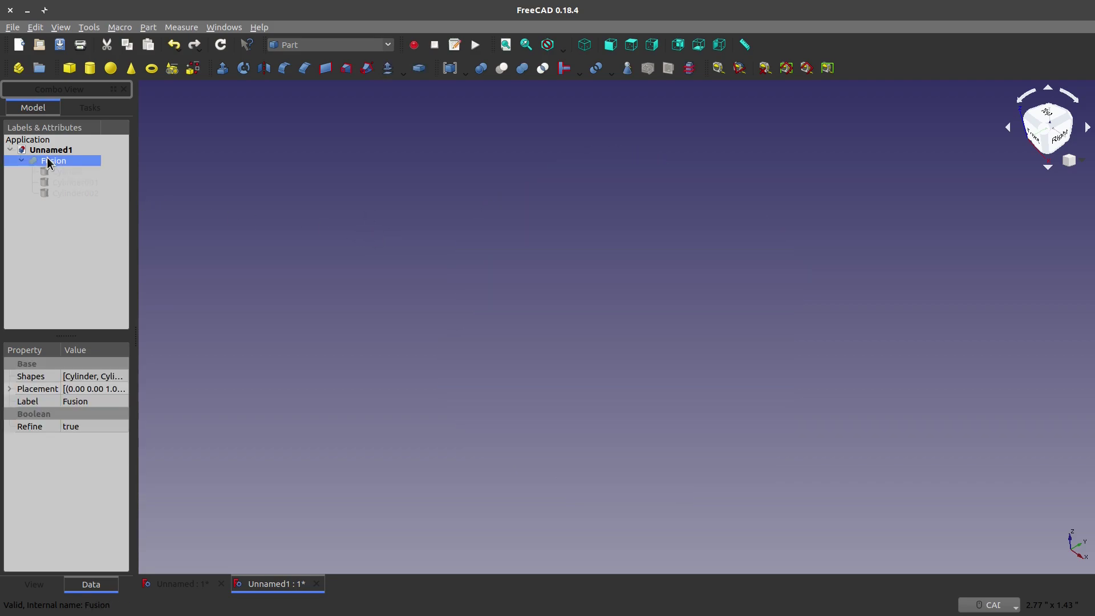
click(324, 210)
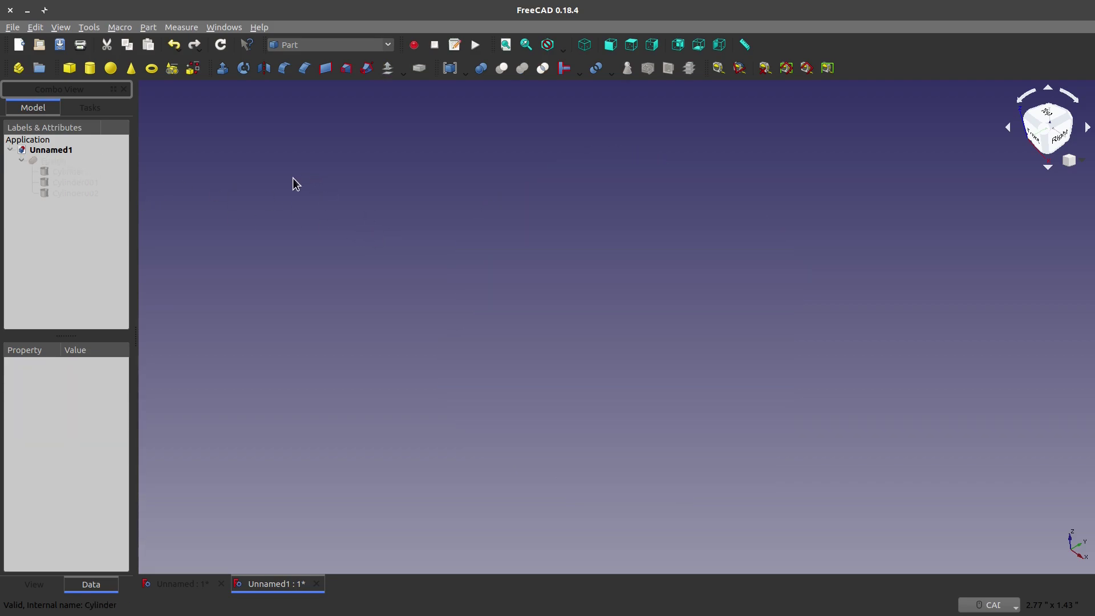
click(70, 68)
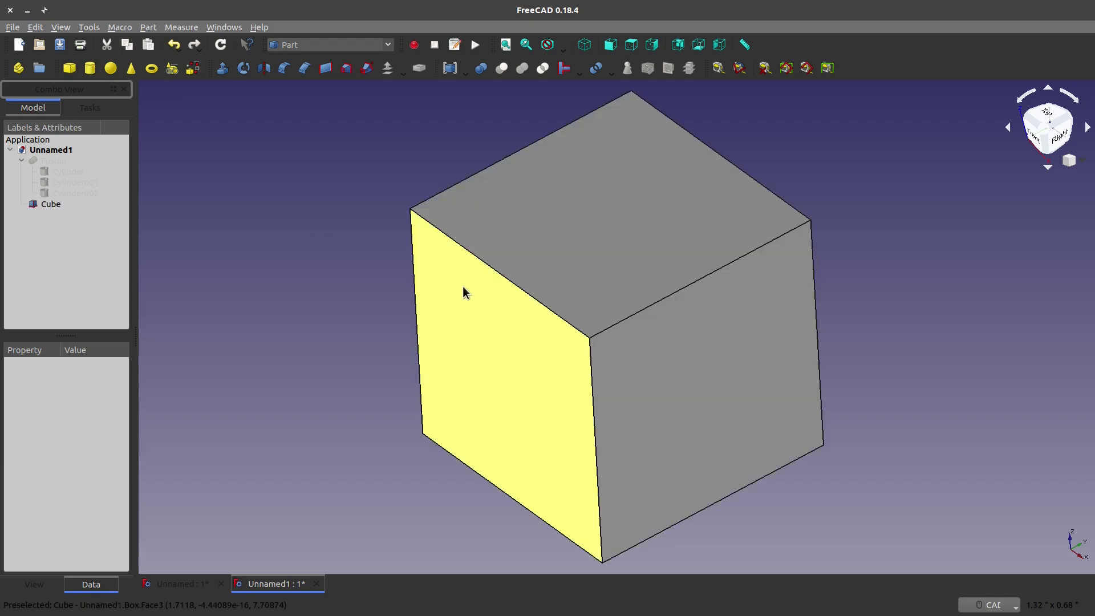
click(51, 162)
key(space)
Set the cube's length, width and height to 0.50".
scroll(453, 310, down, 4)
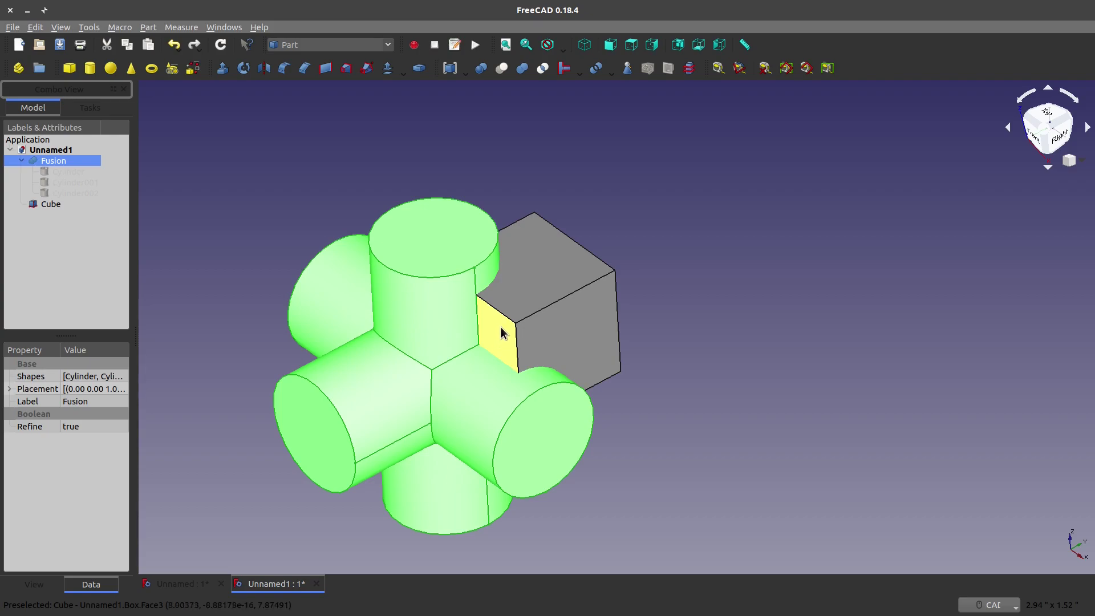
click(517, 313)
double_click(77, 440)
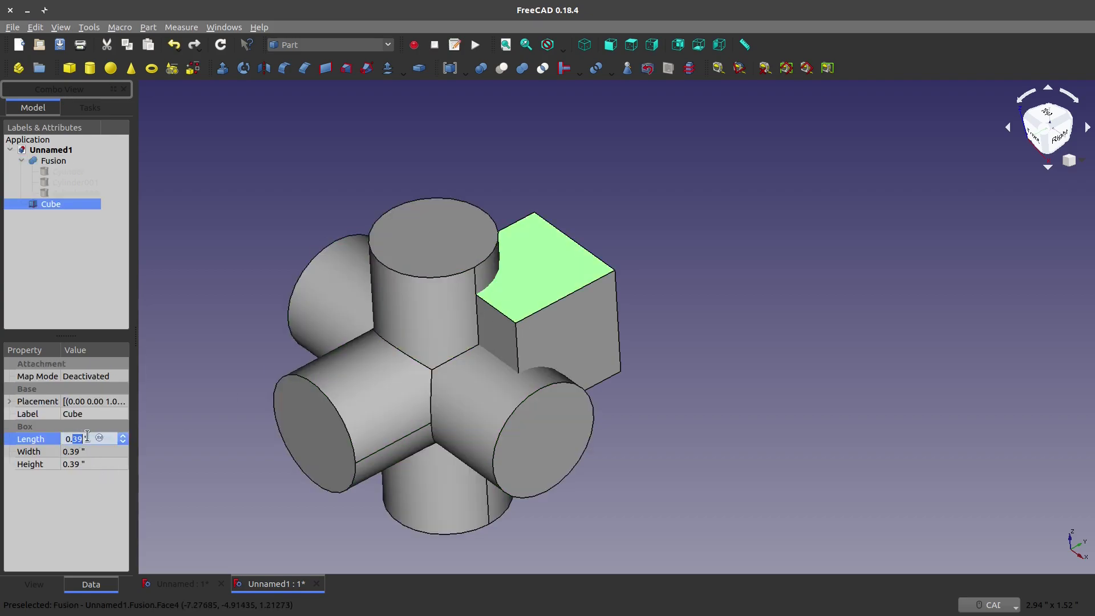
text(5)
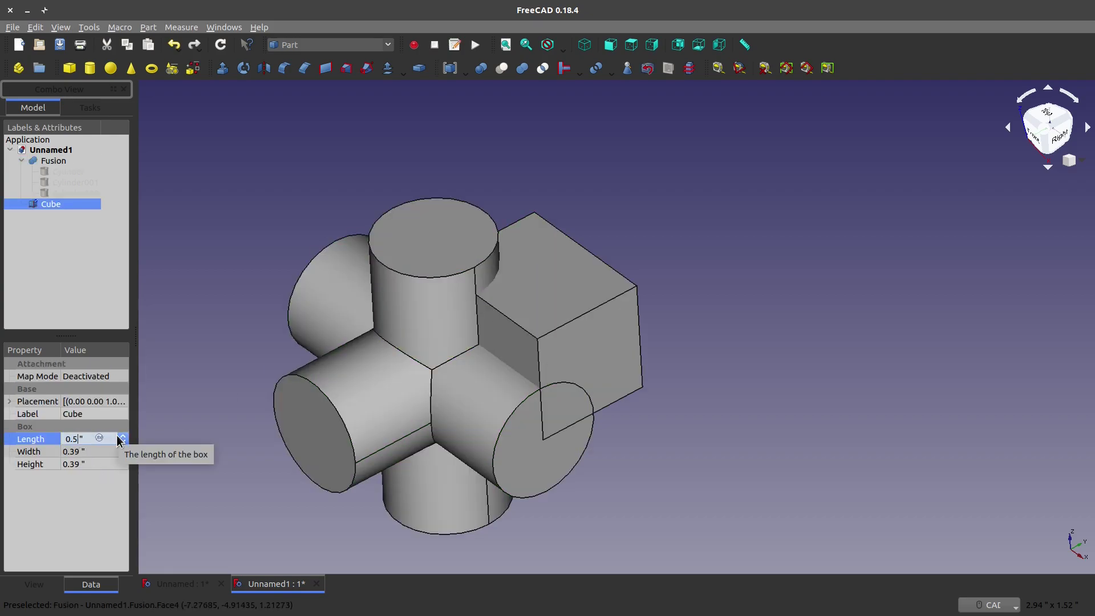
click(76, 452)
text(0.5)
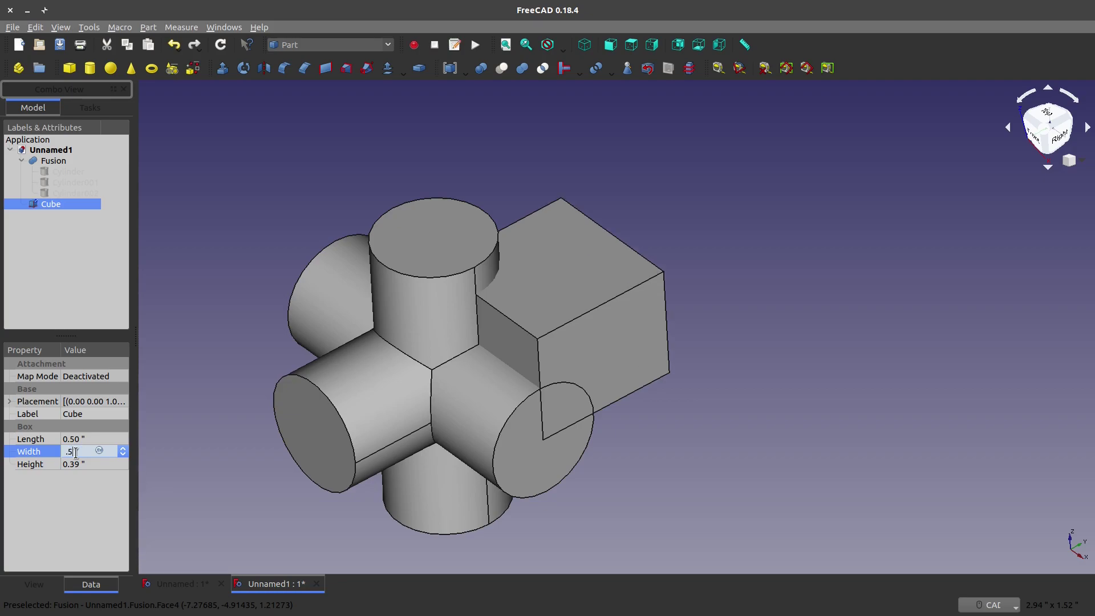
click(75, 465)
text(0.5)
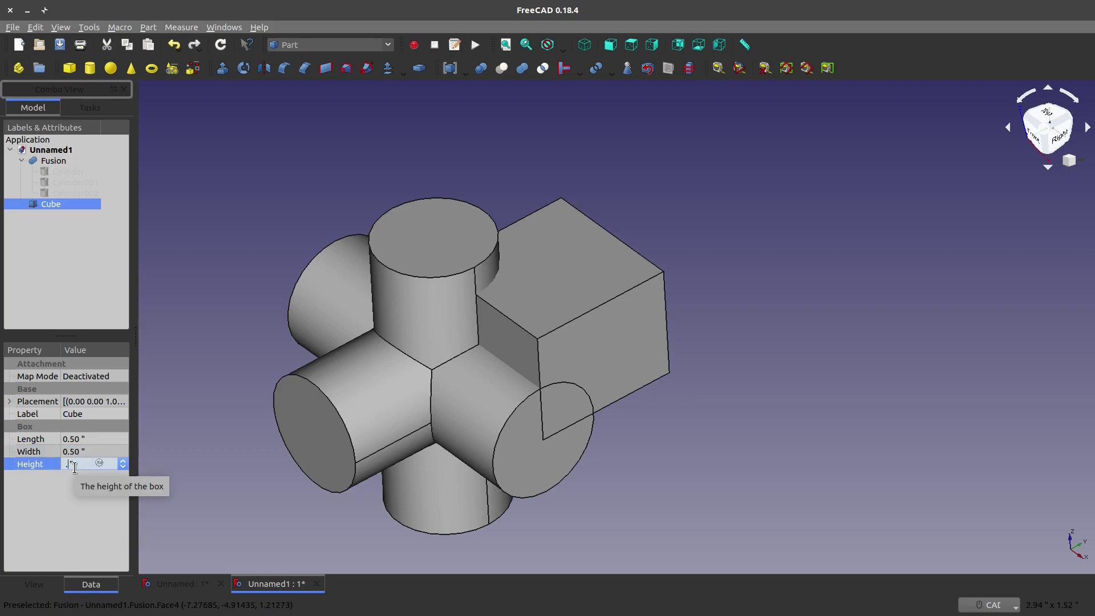
click(355, 151)
Shift the cube back 0.25" along Y, X and Z to centre it on the cross.
click(573, 313)
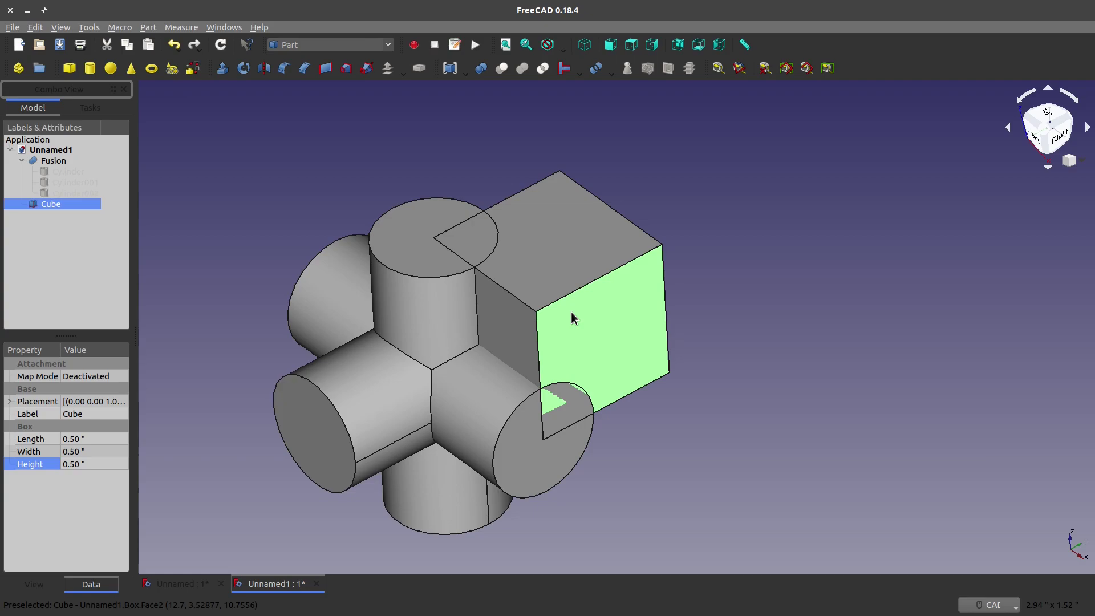
click(561, 292)
double_click(51, 204)
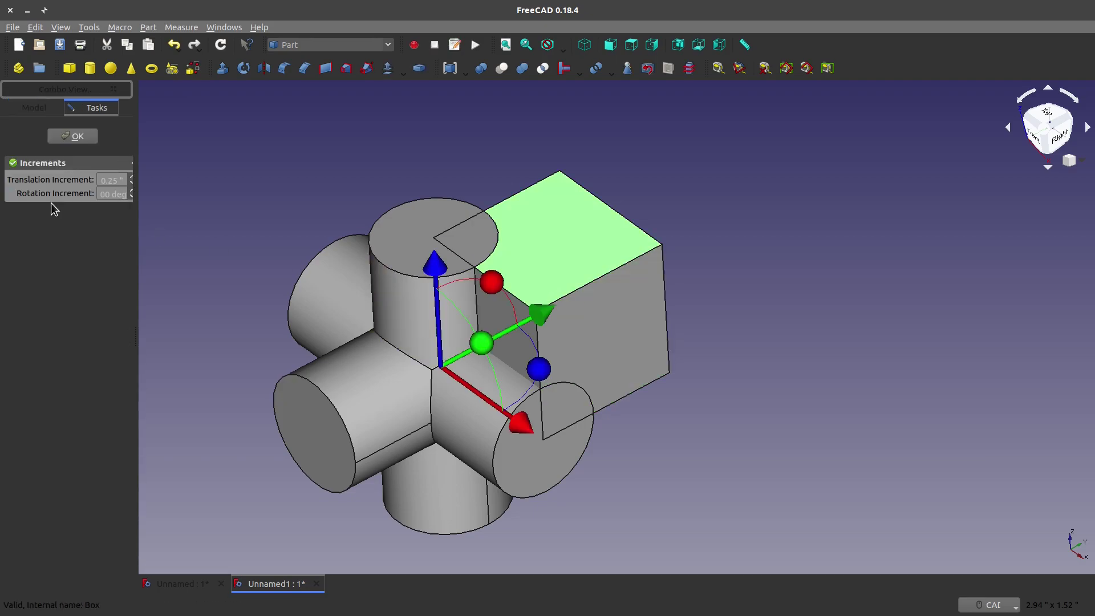
drag(531, 319, 435, 349)
drag(462, 458, 394, 425)
drag(321, 260, 320, 342)
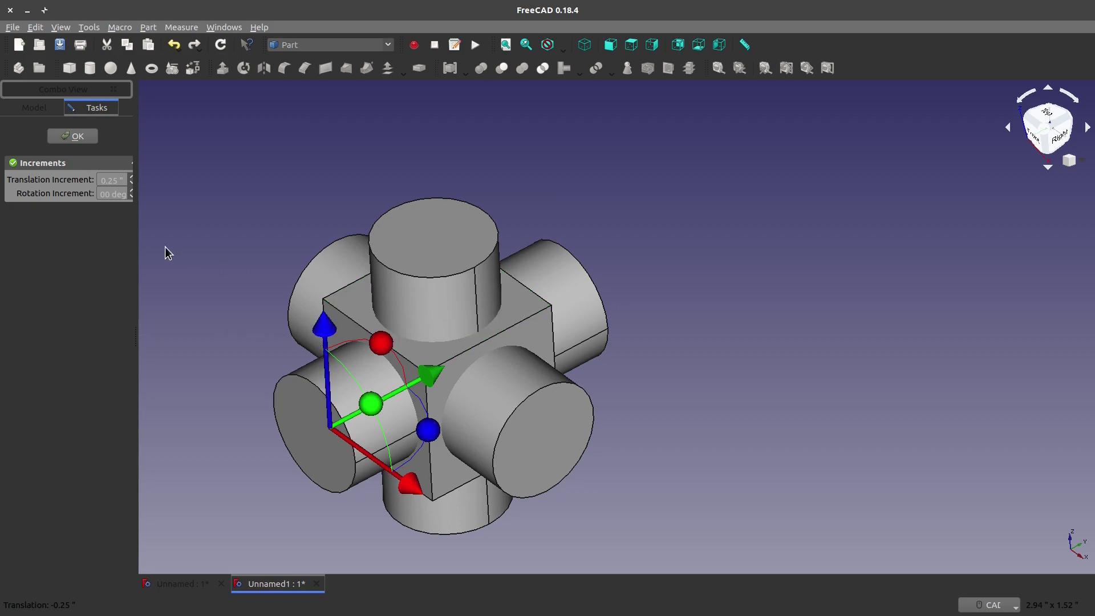
click(73, 136)
Hide the fused cylinders and add a Part sphere.
click(417, 286)
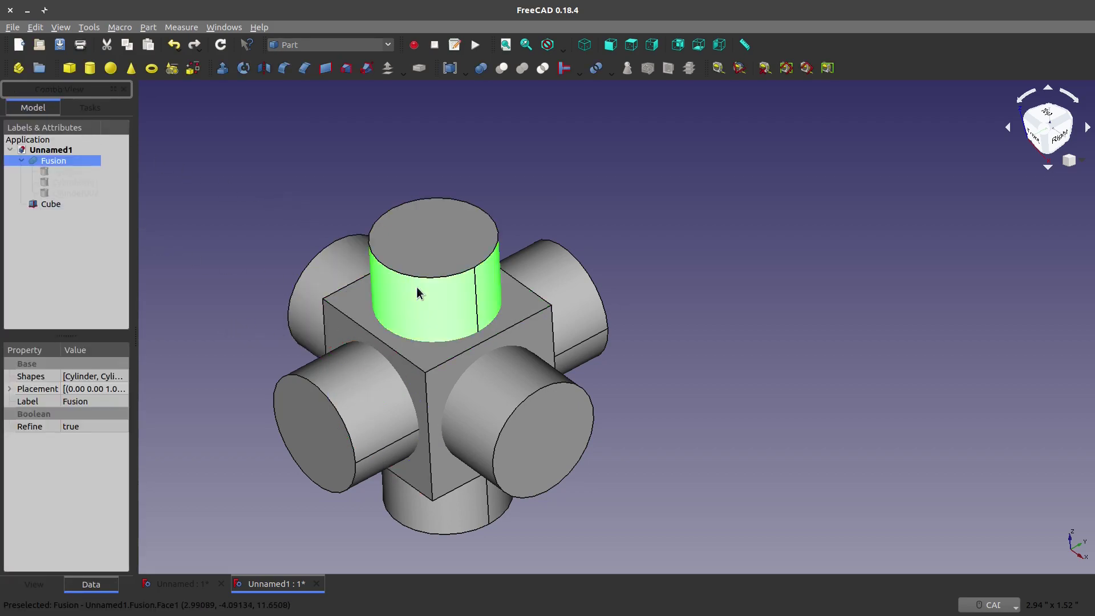
key(space)
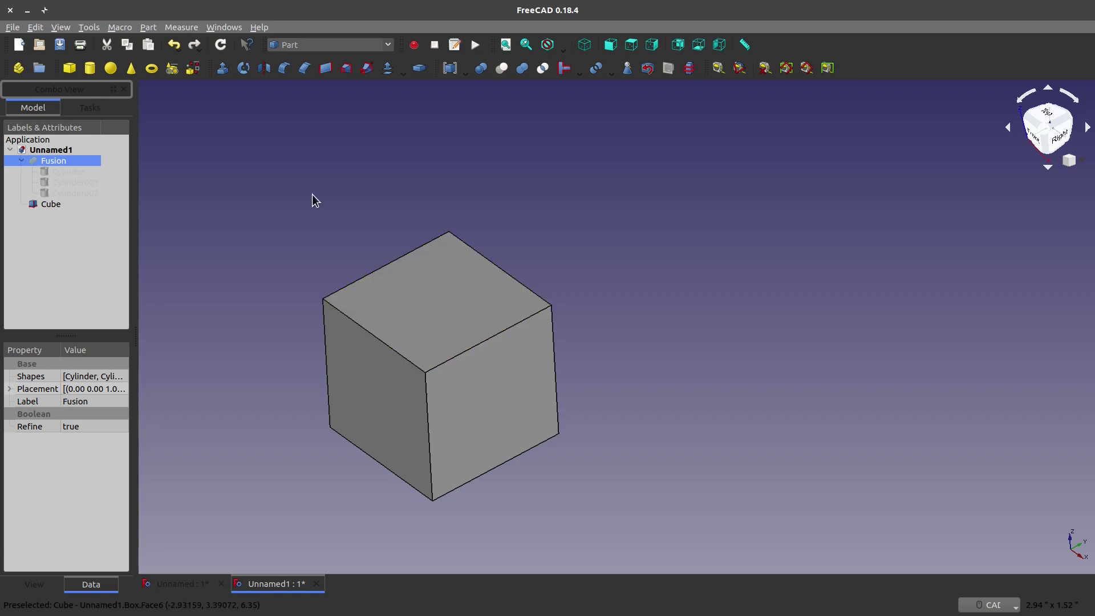
click(111, 67)
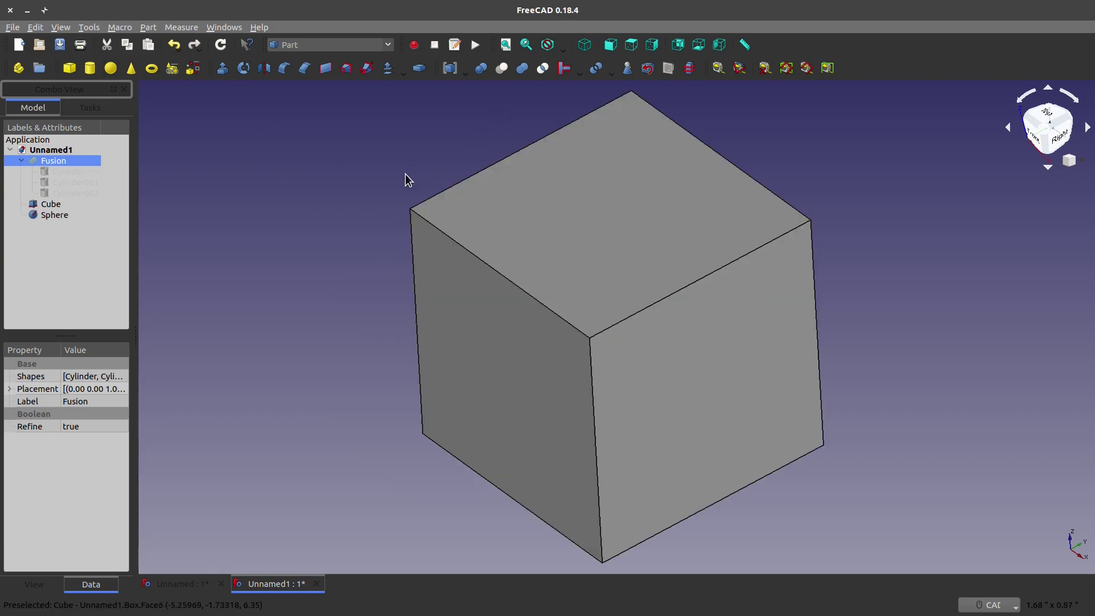
scroll(405, 173, down, 4)
Set the sphere's radius to 0.35".
click(52, 215)
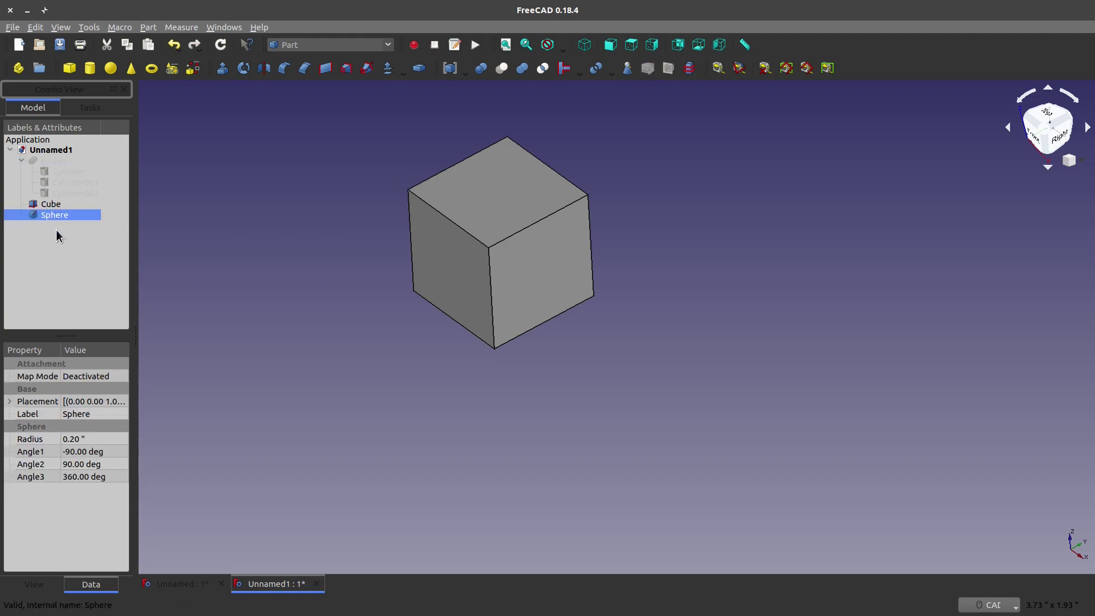
click(76, 438)
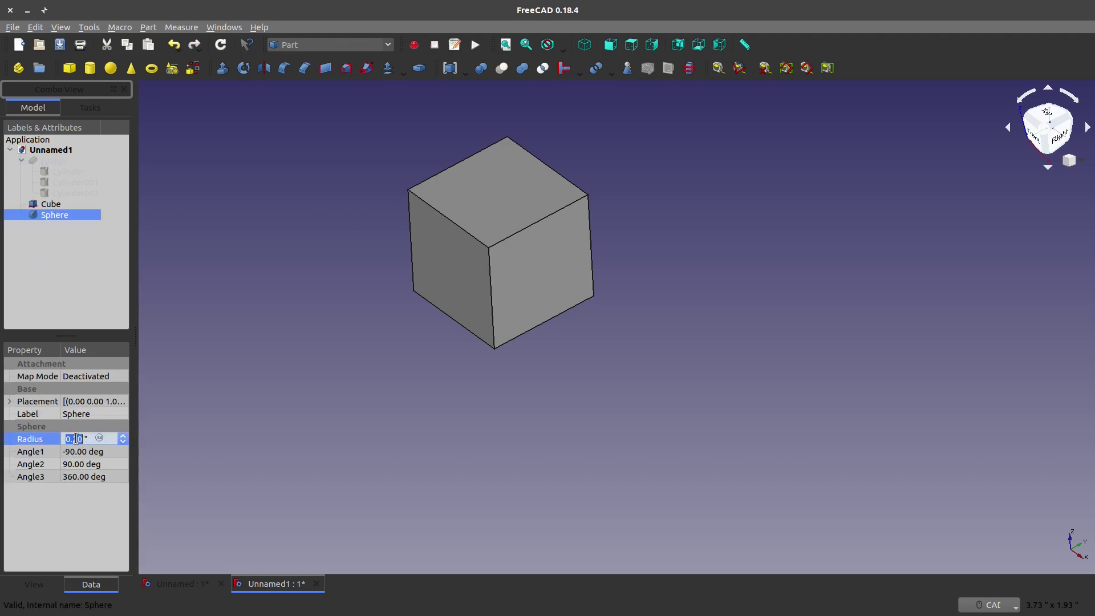
text(.35)
key(Return)
scroll(565, 200, down, 3)
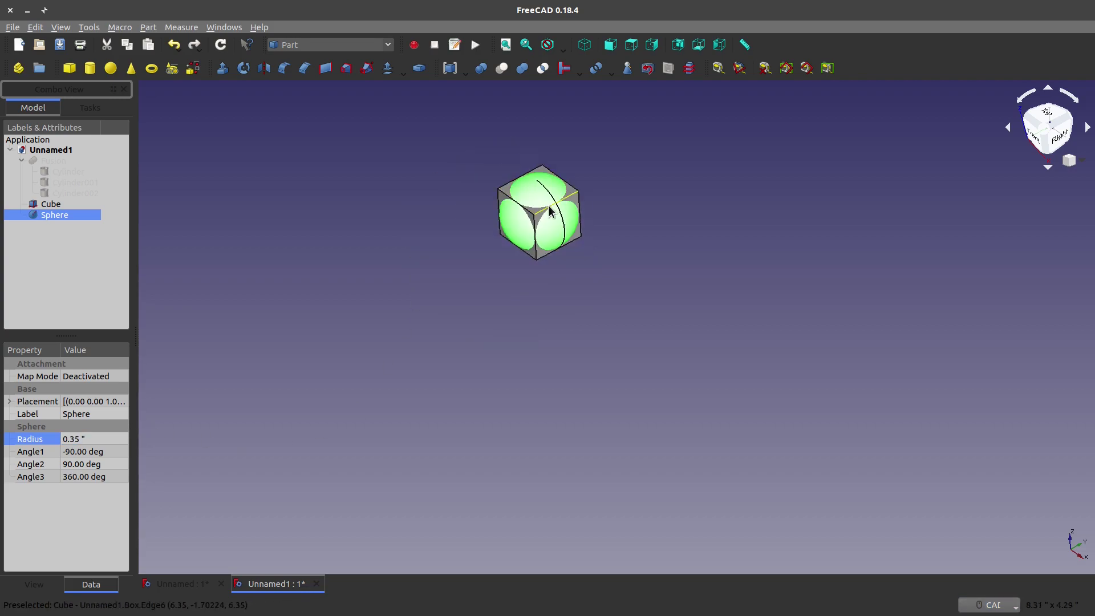
scroll(559, 193, up, 8)
scroll(656, 342, down, 2)
click(734, 318)
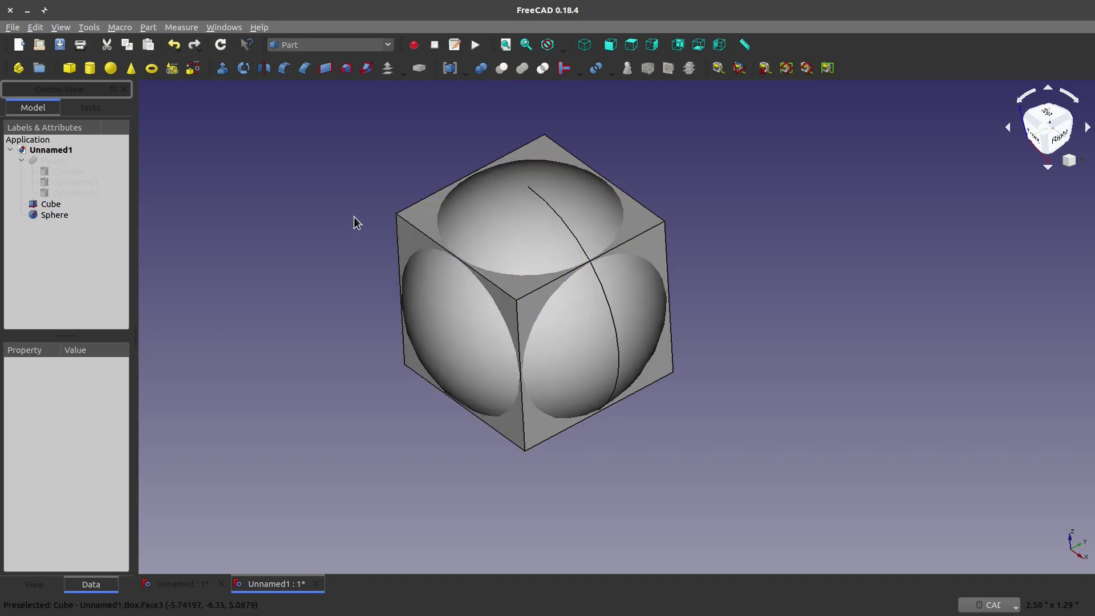
Select the sphere and cube together and apply Part Intersection to create Common.
click(407, 257)
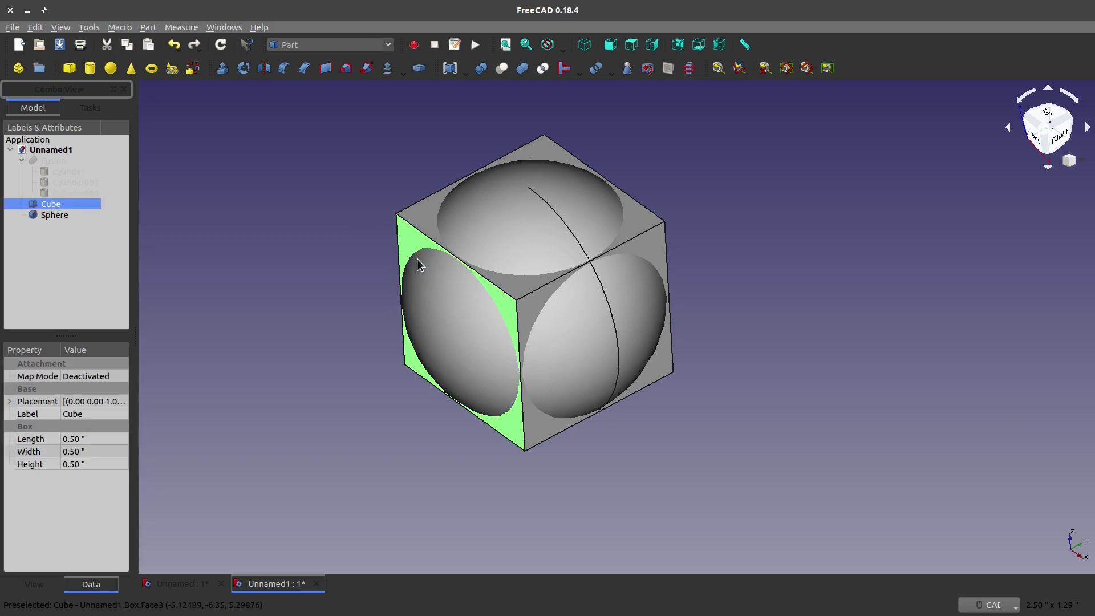
click(447, 320)
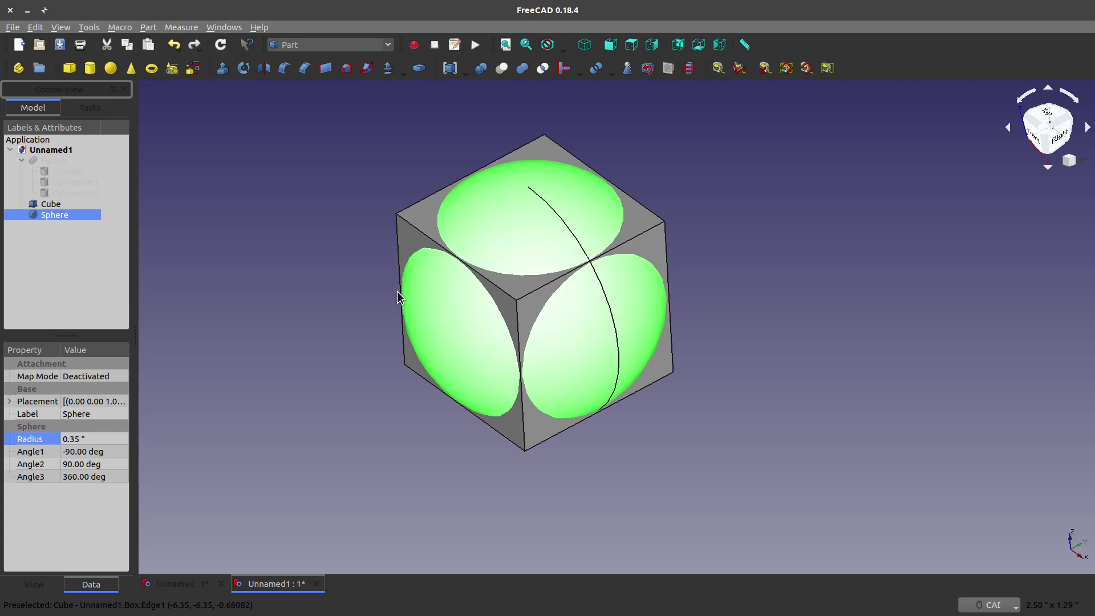
click(465, 145)
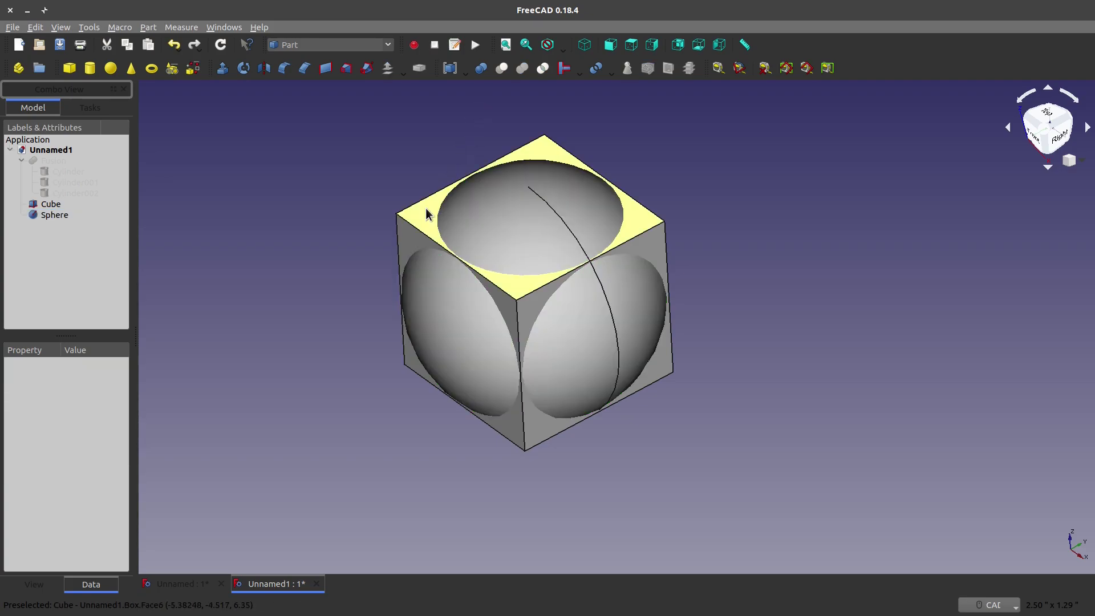
click(455, 225)
ctrl+click(427, 217)
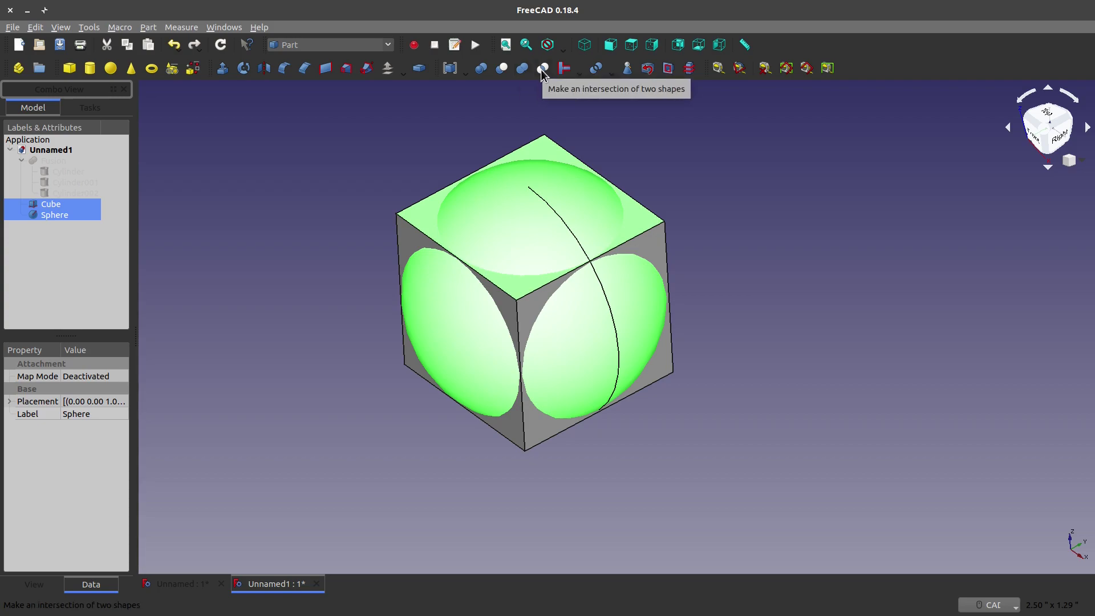
click(523, 69)
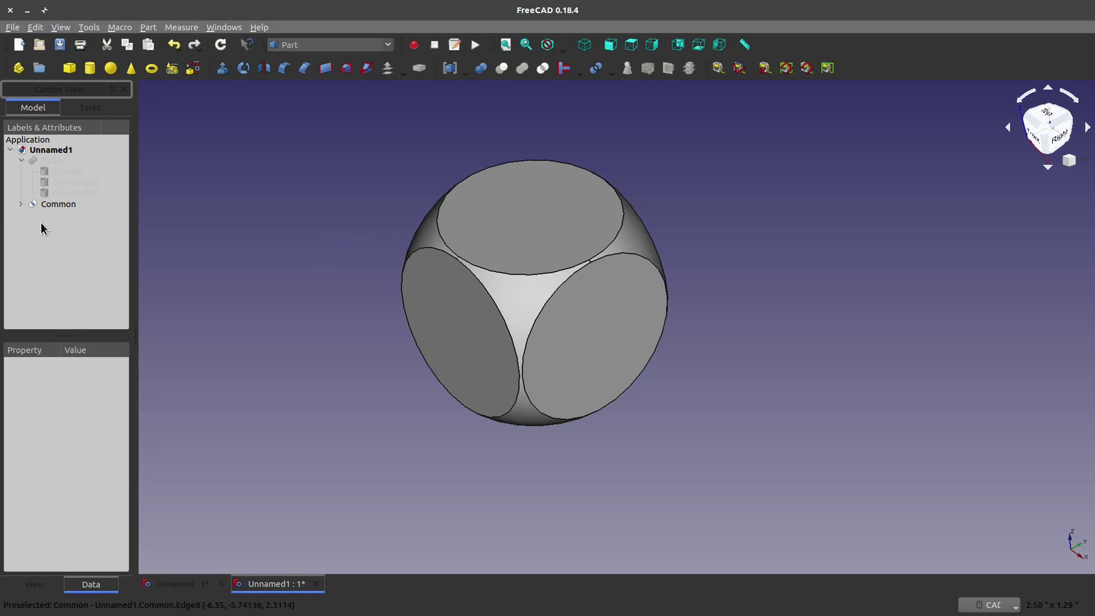
Collapse the Fusion in the tree and make the fused cylinders visible again.
click(21, 160)
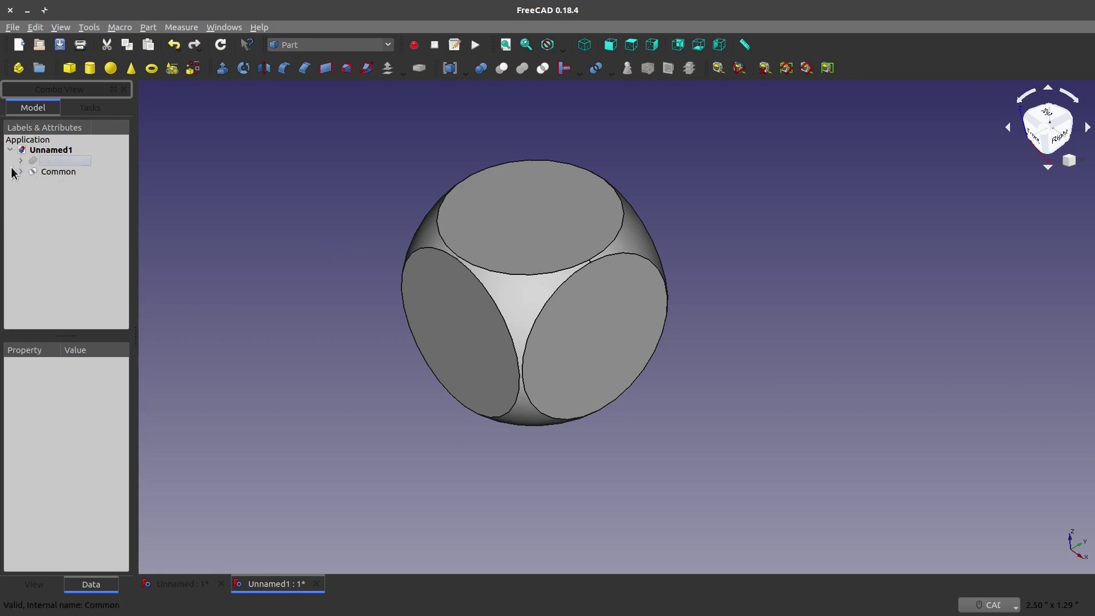
click(53, 161)
key(space)
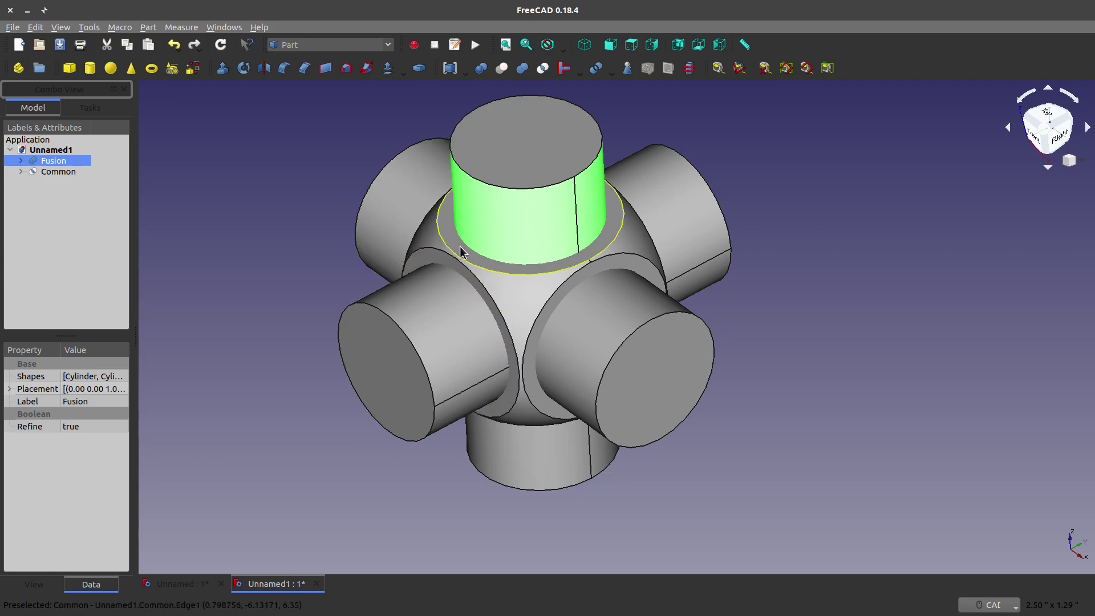
click(368, 209)
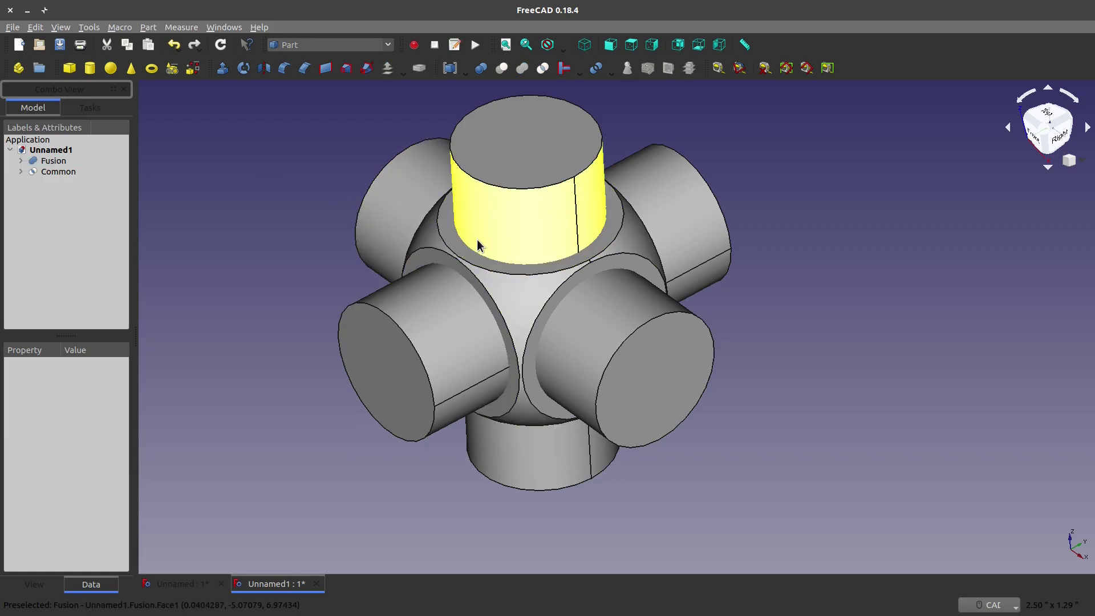
click(486, 204)
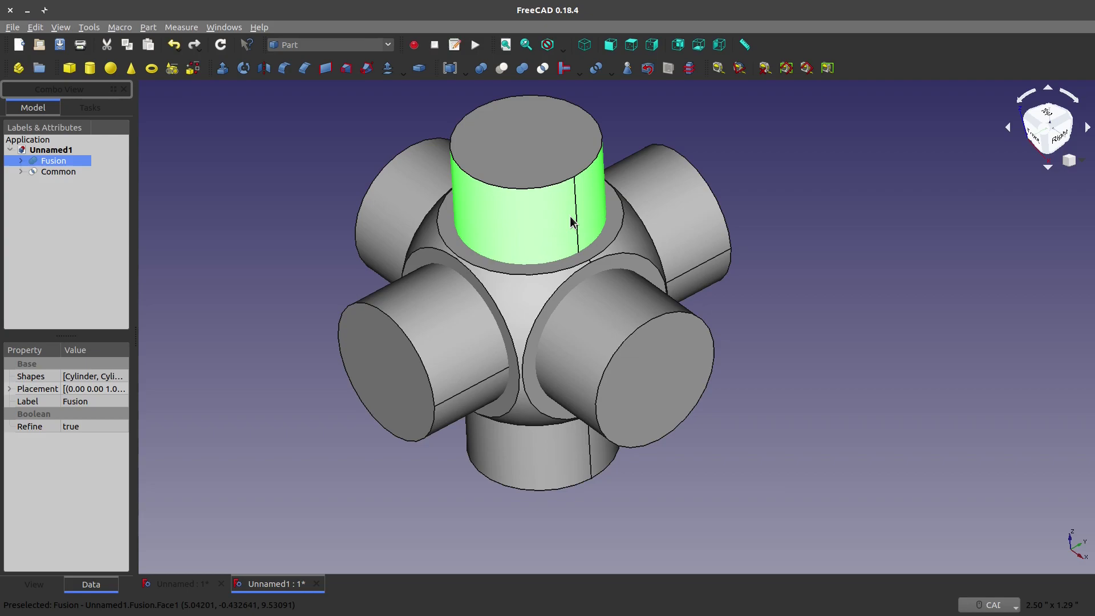
click(264, 216)
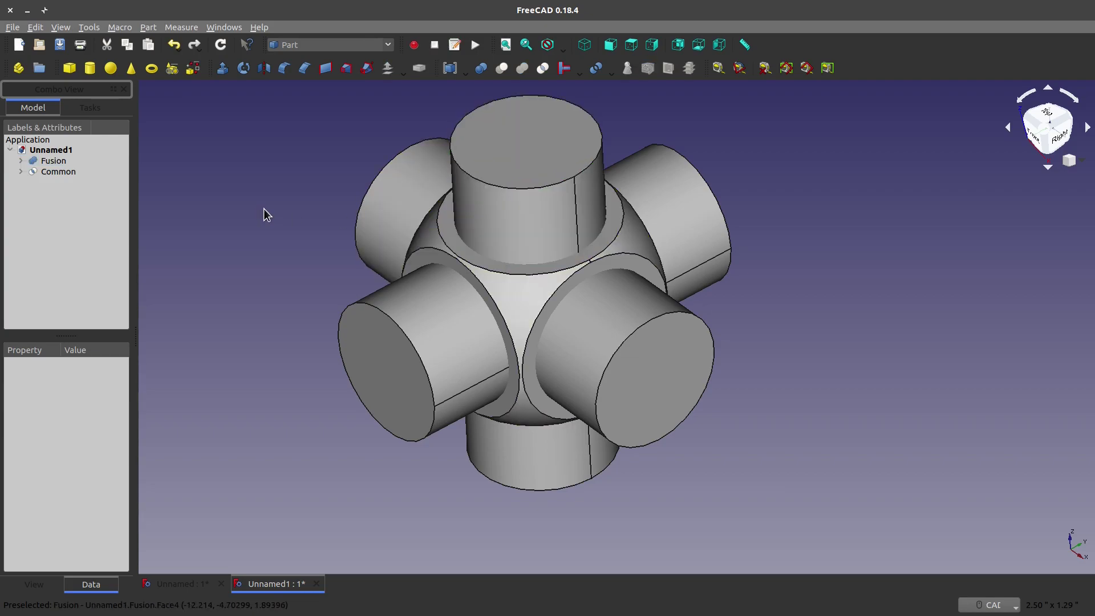
Select Common, then the Fusion, and apply Part Cut to hollow out the rounded cube.
click(432, 238)
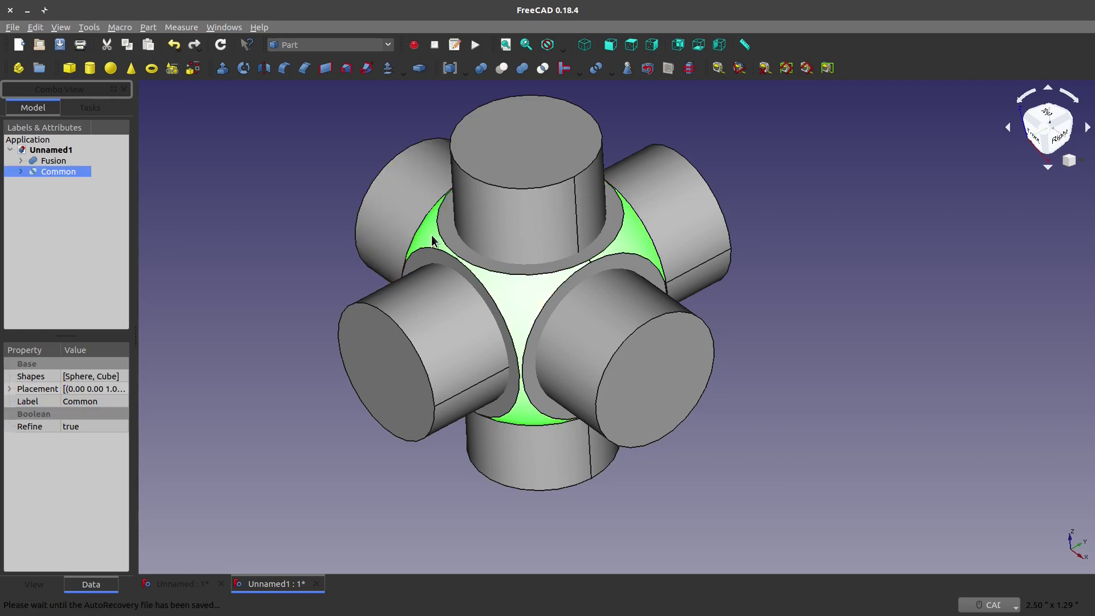
ctrl+click(548, 121)
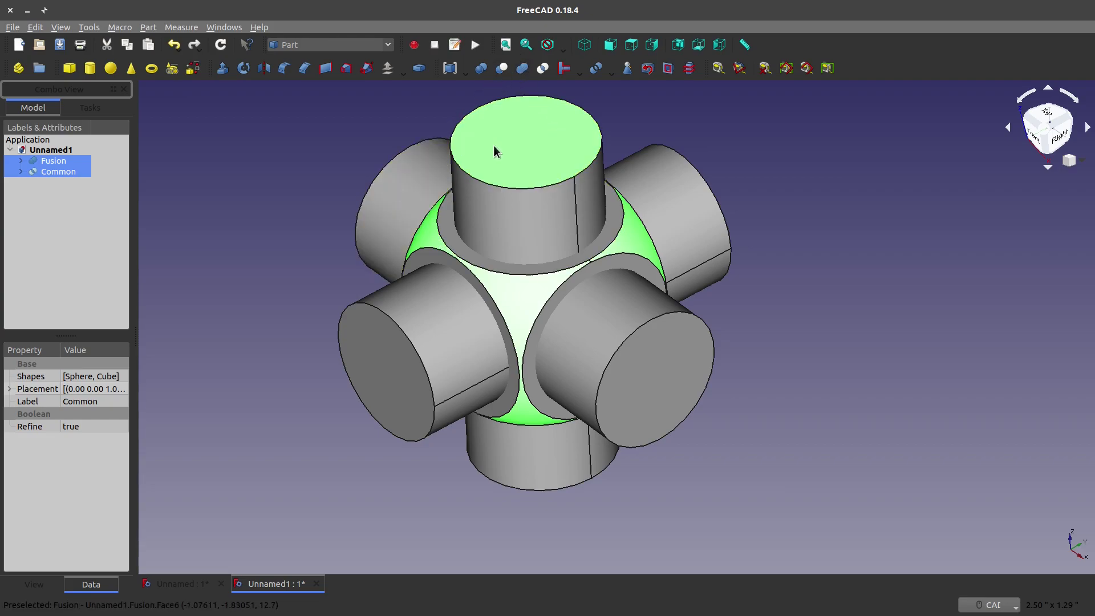
click(496, 67)
mouse_move(501, 230)
middle_down()
mouse_move(505, 305)
mouse_move(577, 303)
mouse_move(726, 416)
mouse_move(599, 319)
mouse_move(453, 172)
mouse_move(508, 234)
mouse_move(499, 229)
middle_up()
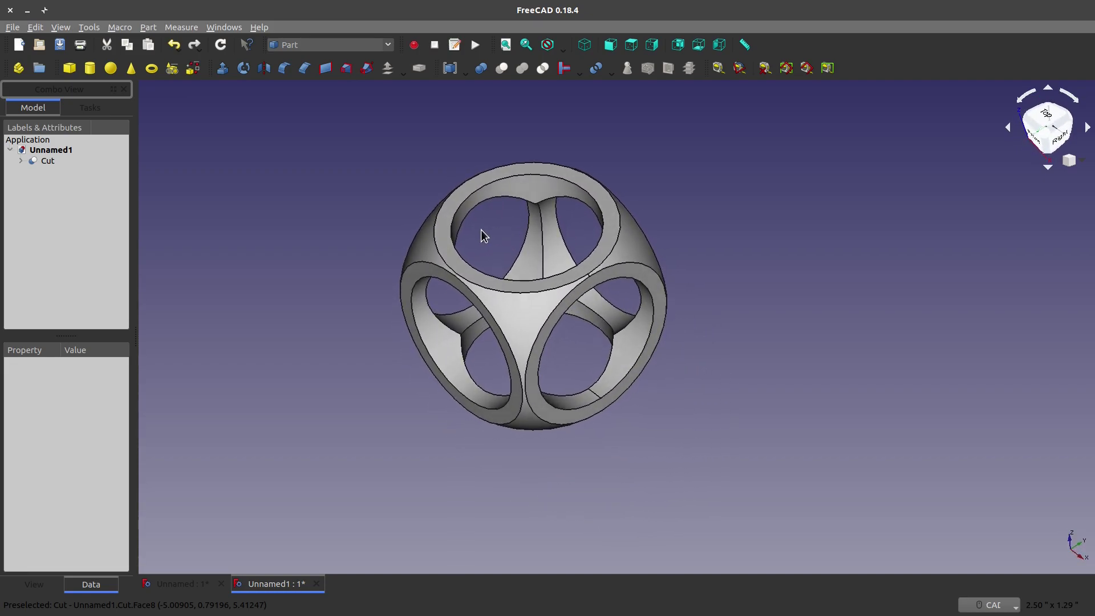
scroll(573, 237, up, 4)
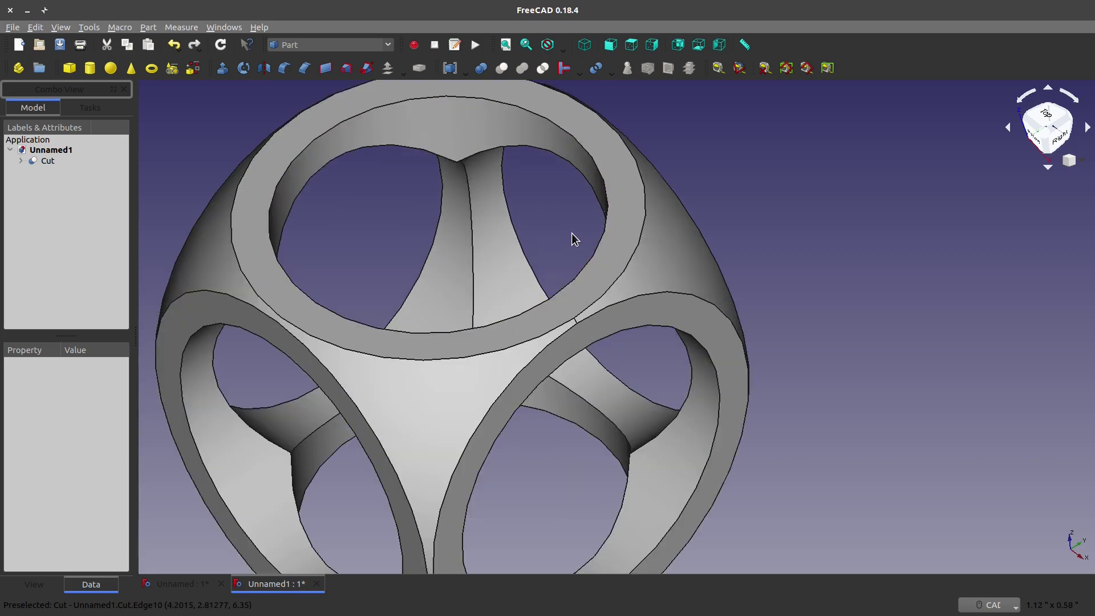
scroll(571, 232, down, 4)
middle_drag(439, 324, 440, 324)
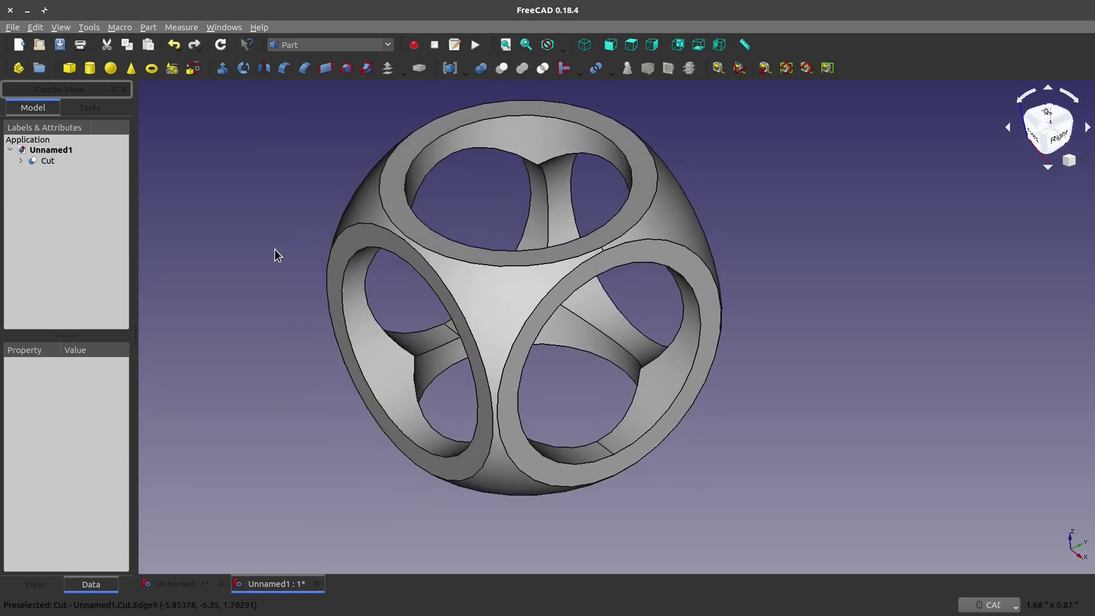
middle_drag(279, 245, 324, 268)
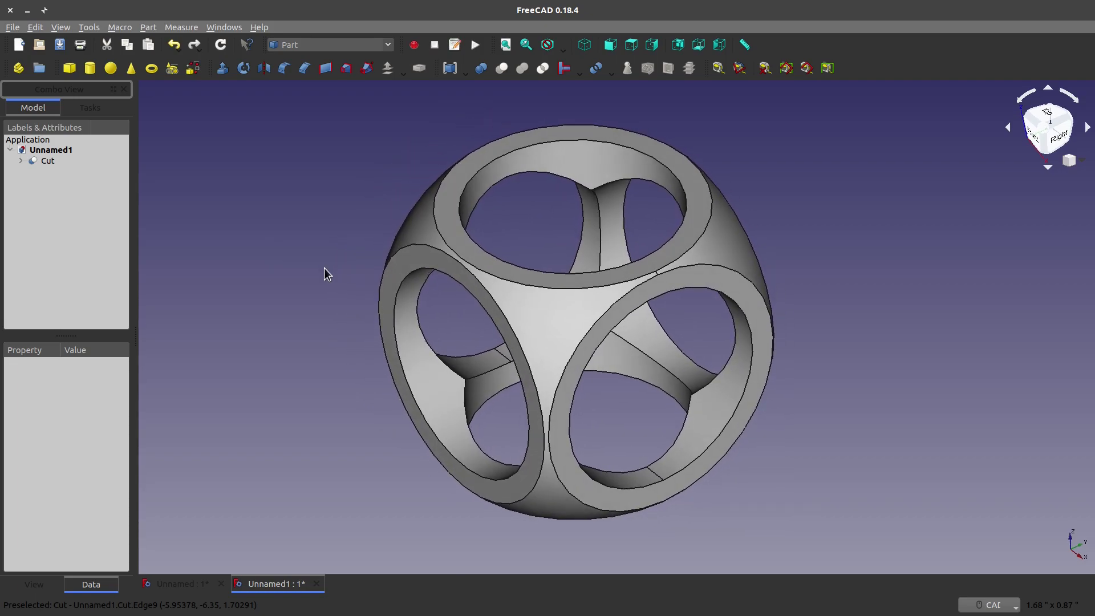
scroll(582, 331, up, 2)
scroll(583, 330, down, 2)
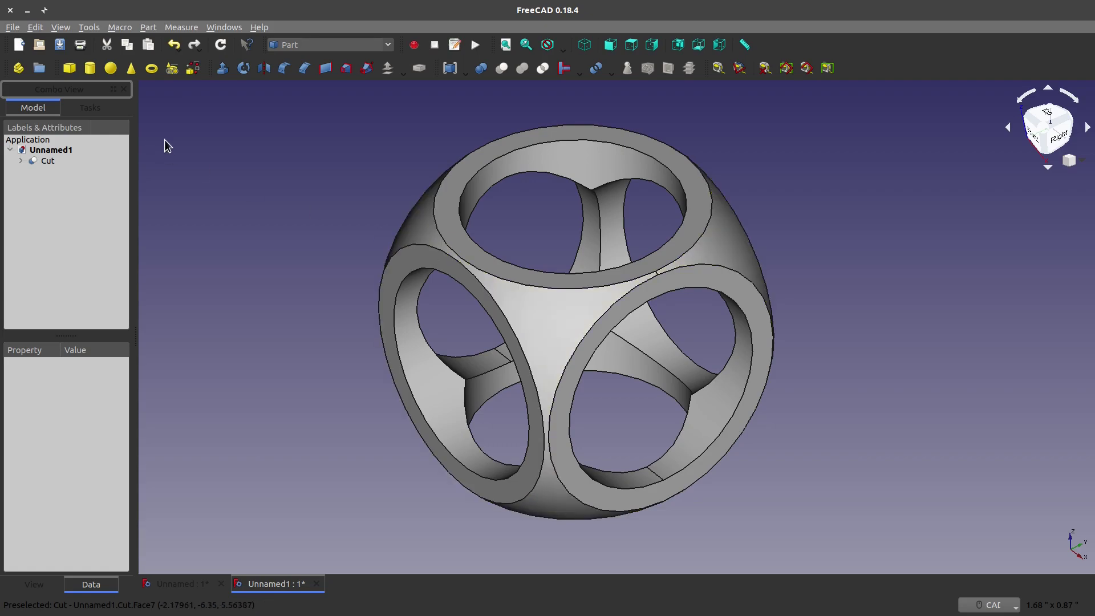